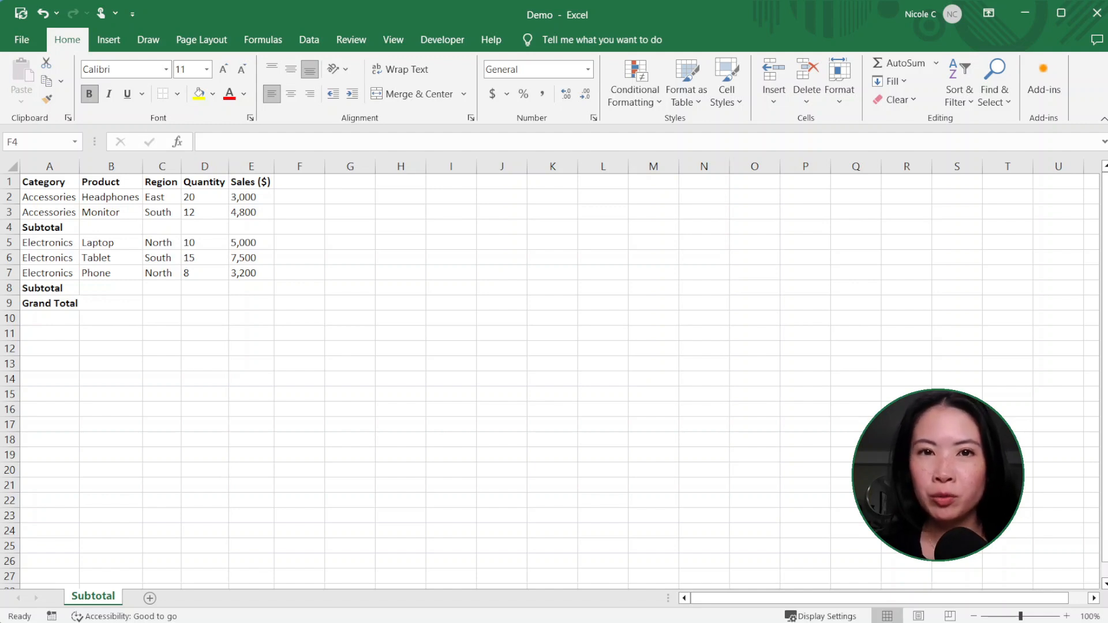
Begin a SUBTOTAL formula in E4, review the available function codes, and choose code 9 for SUM
key("Left")
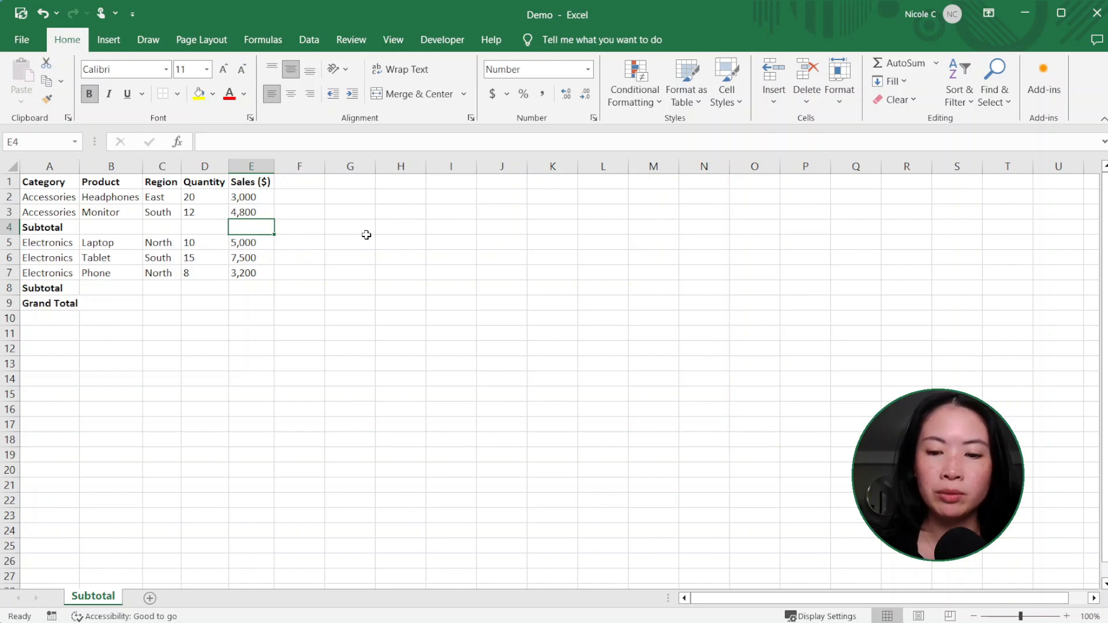
type("=SUBTOTAL")
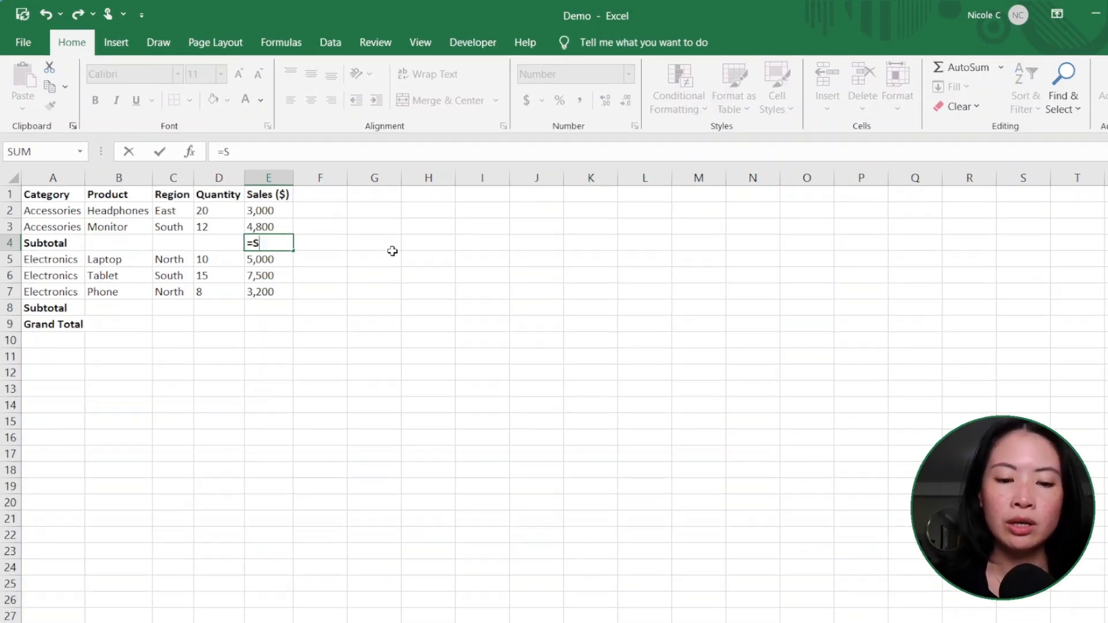
type("(")
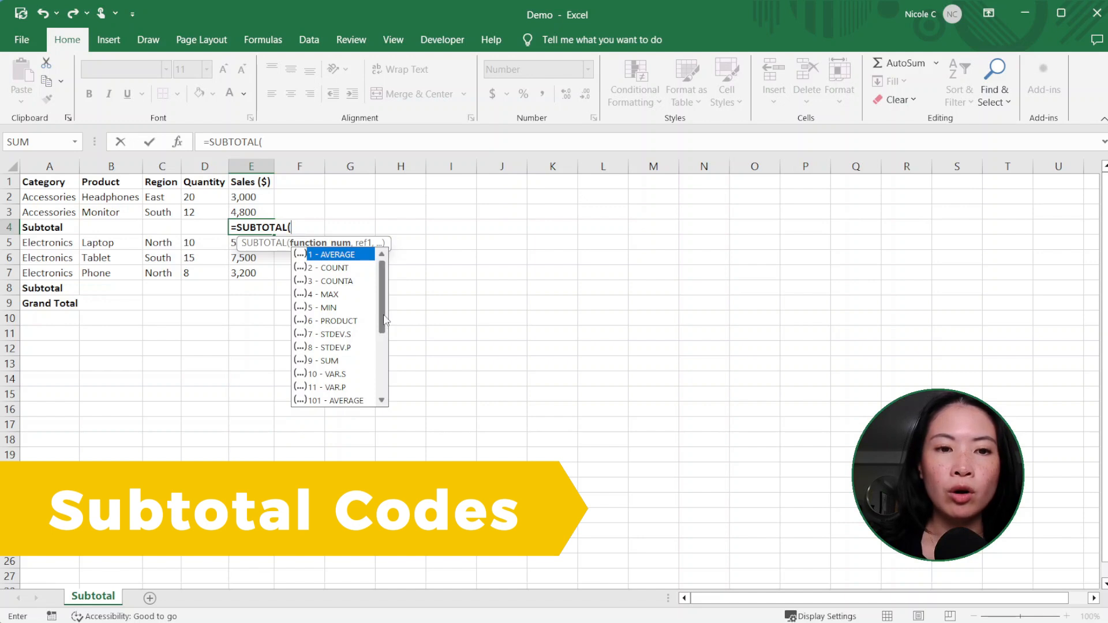
scroll(385, 358, "down", 2)
scroll(385, 358, "down", 2)
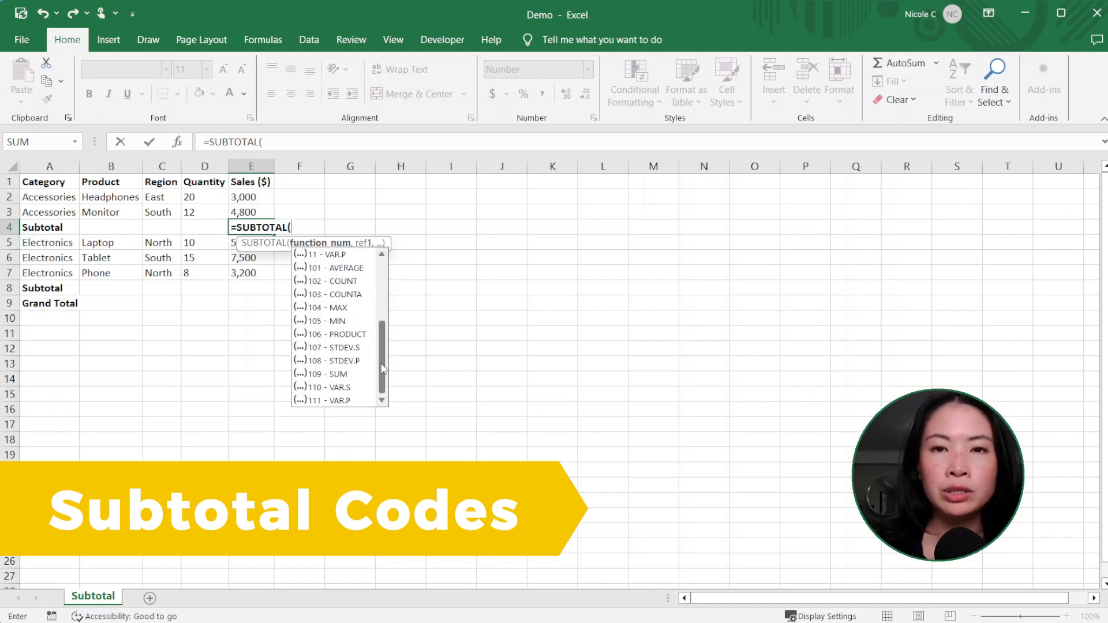
scroll(382, 369, "up", 4)
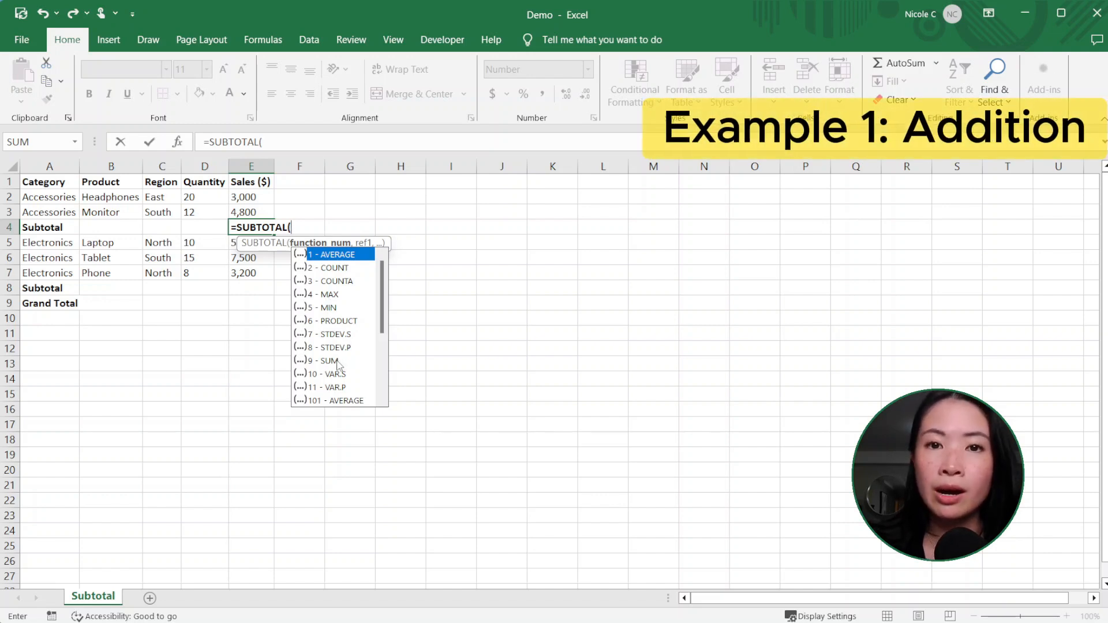
type("9,")
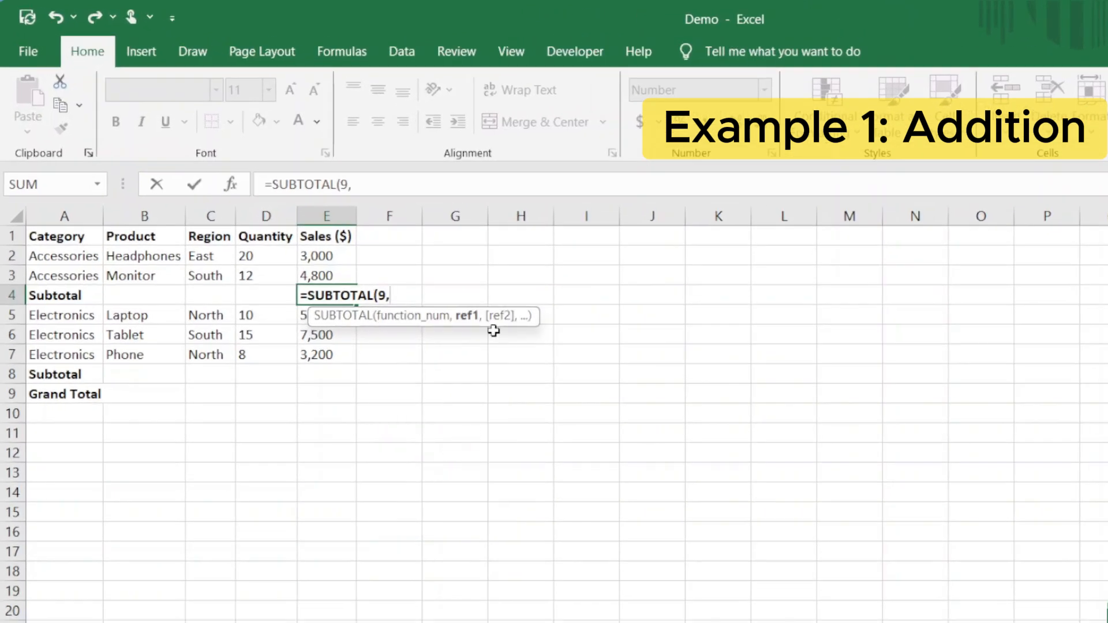
left_click(342, 256)
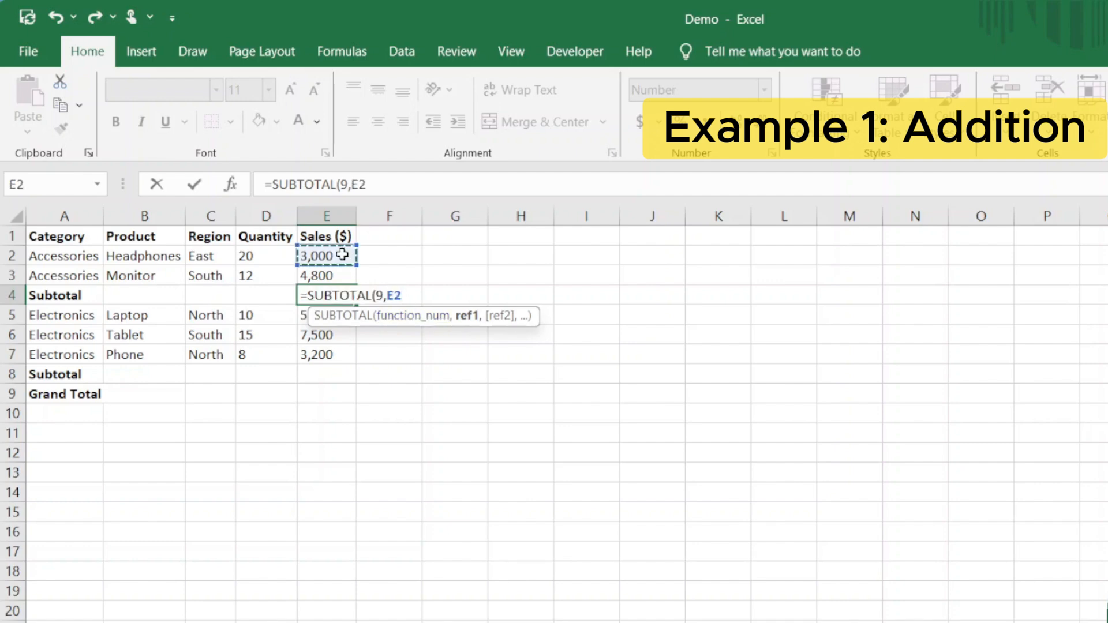
type(",")
left_click(329, 273)
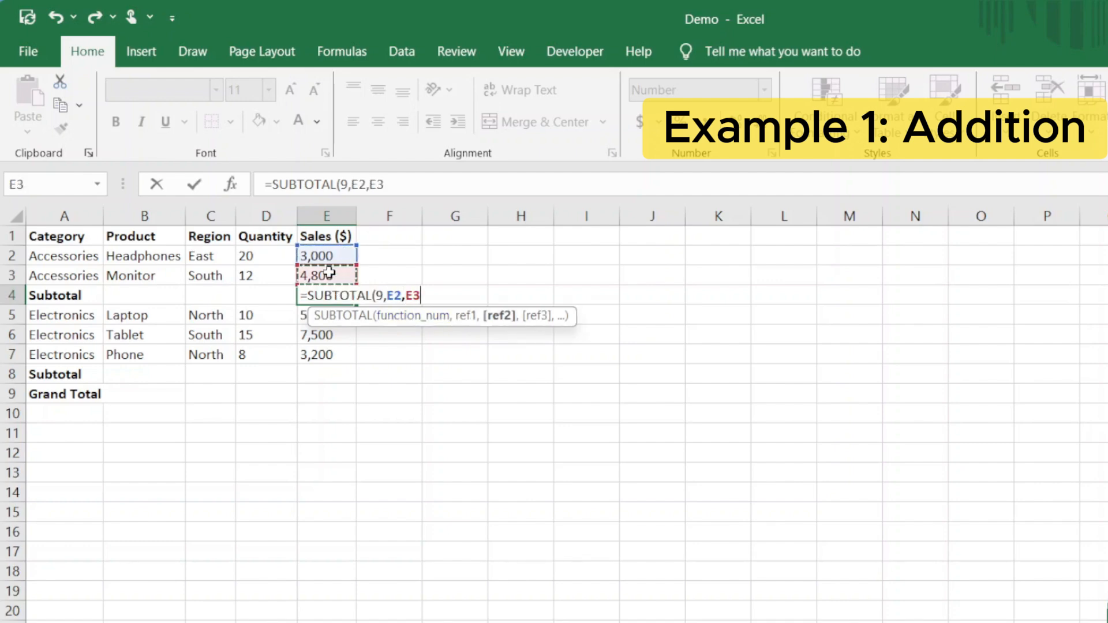
key("BackSpace")
key("BackSpace")
key("BackSpace")
key("BackSpace")
key("BackSpace")
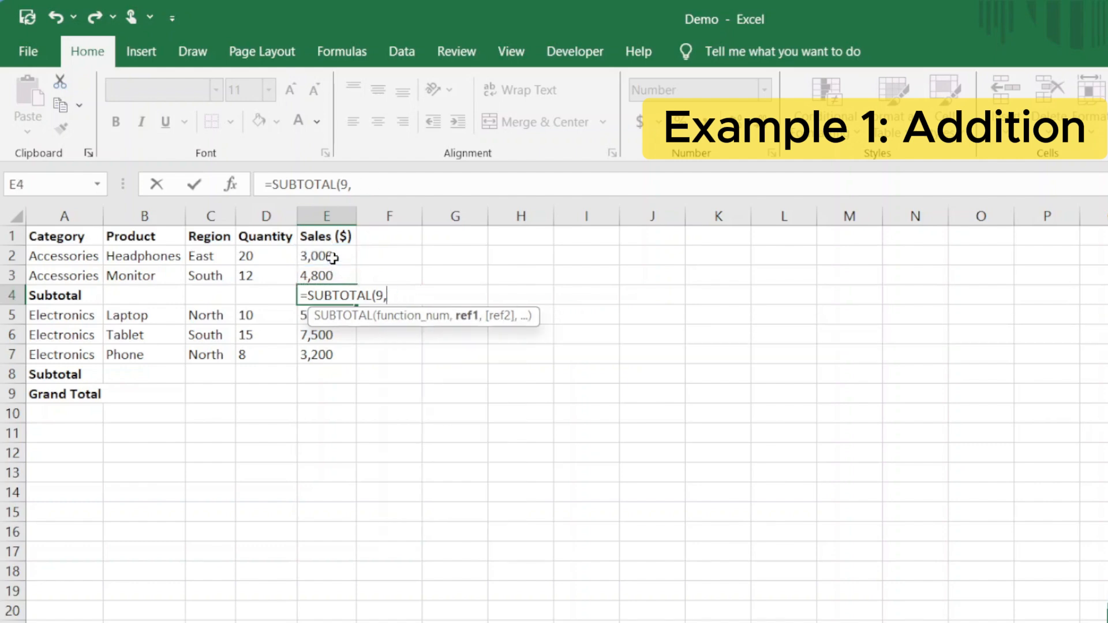
Complete the Accessories subtotal formula in E4 with the sales range E2:E3
left_click_drag(323, 257, 337, 268)
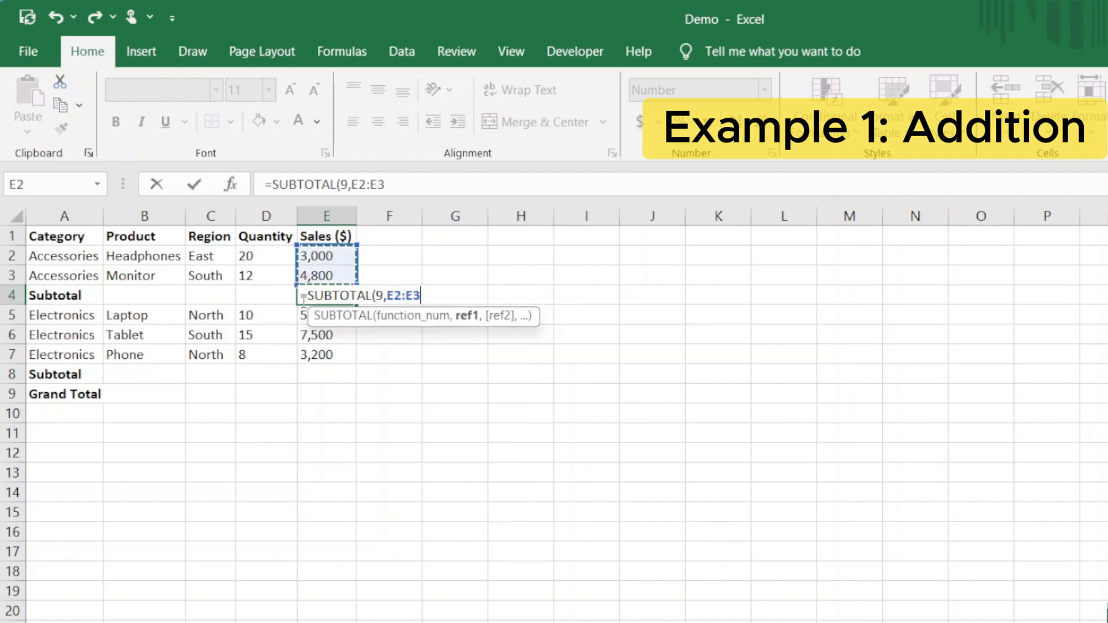
type(")")
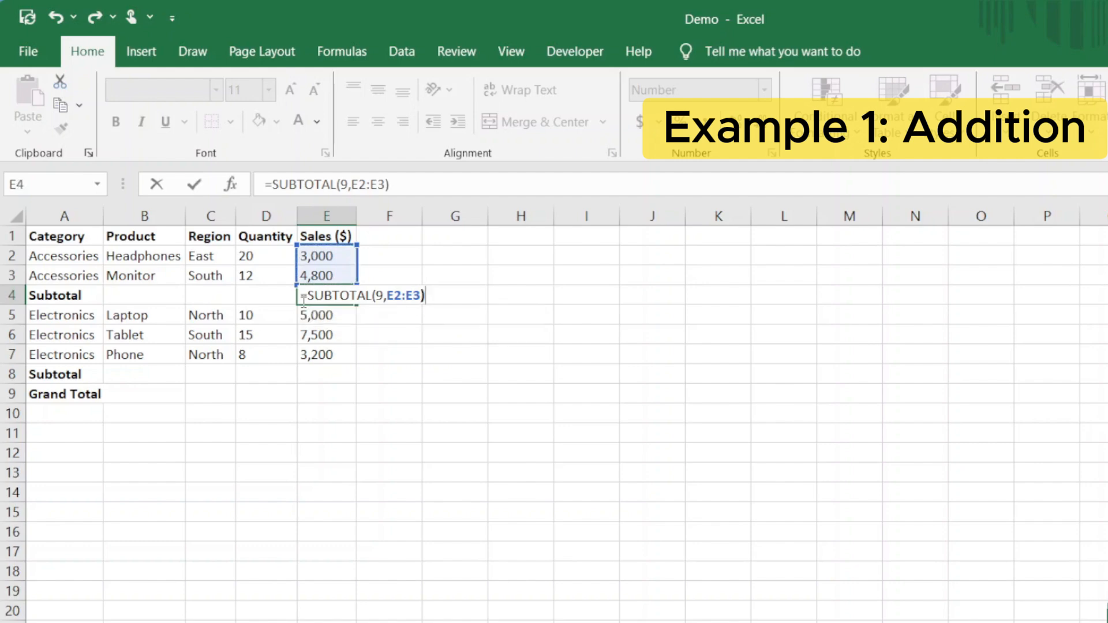
key("Return")
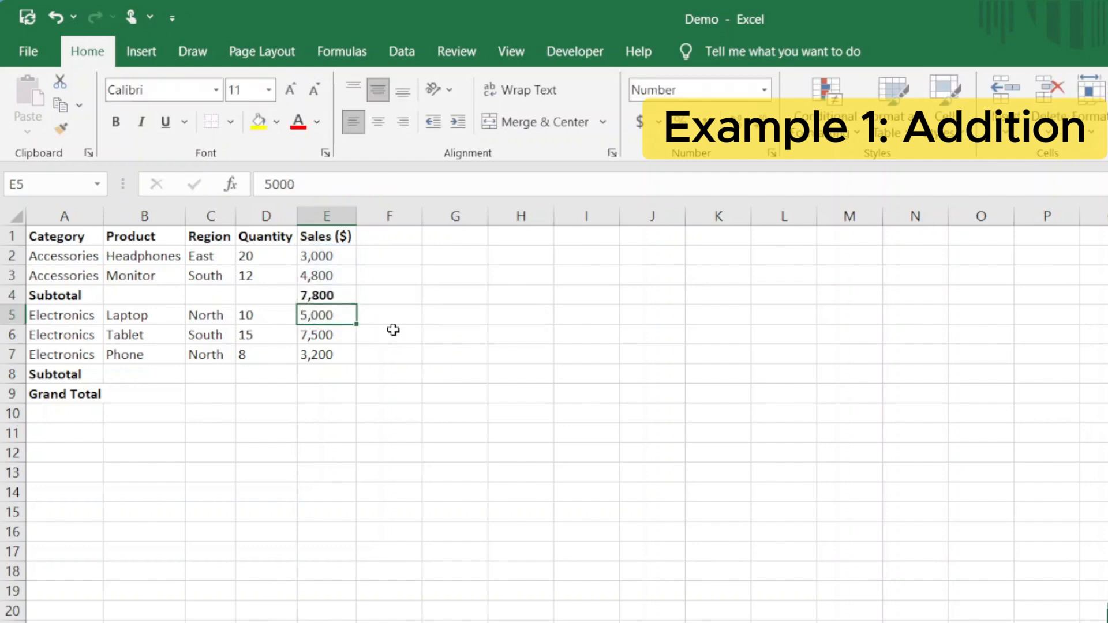
Enter =SUBTOTAL(9,E5:E7) in E8 to add up the Electronics sales
left_click_drag(328, 254, 332, 276)
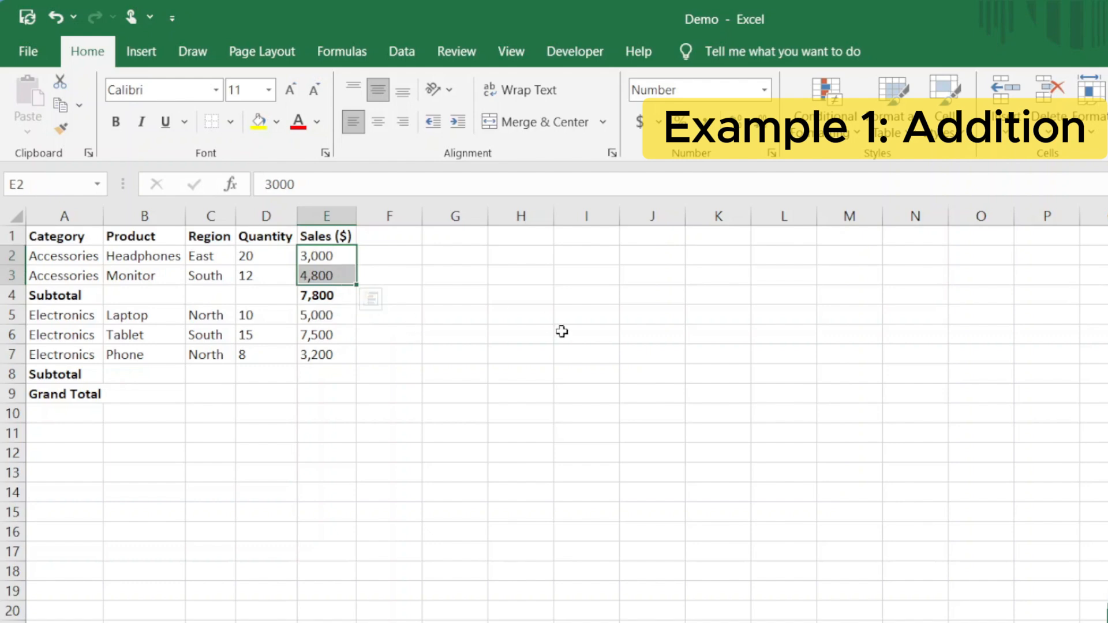
key("ctrl+Down")
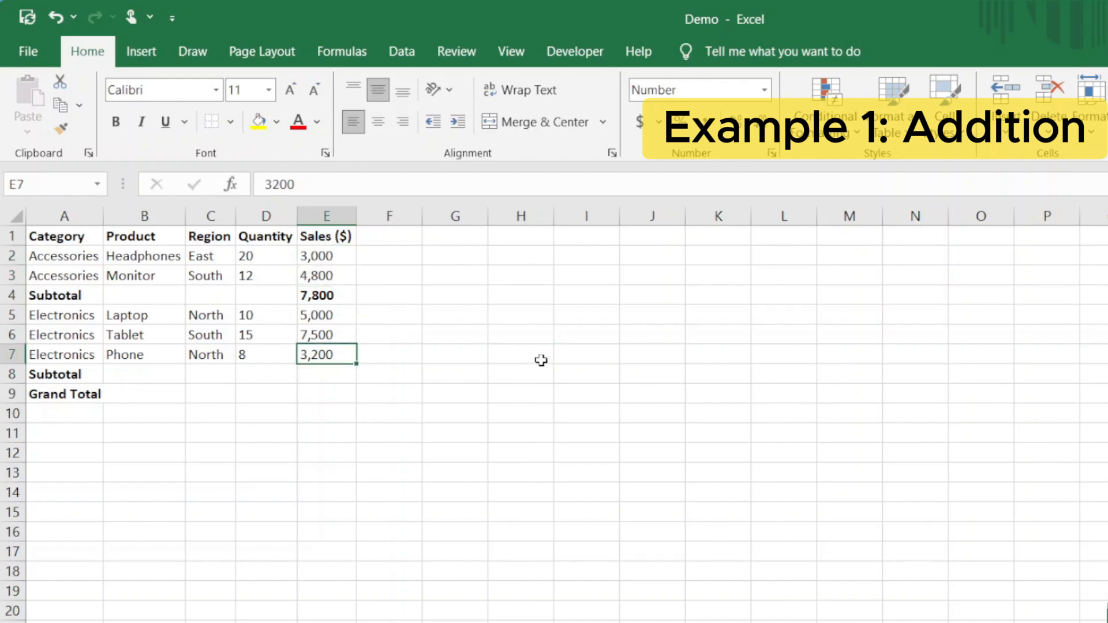
key("Down")
type("=SUBTOT")
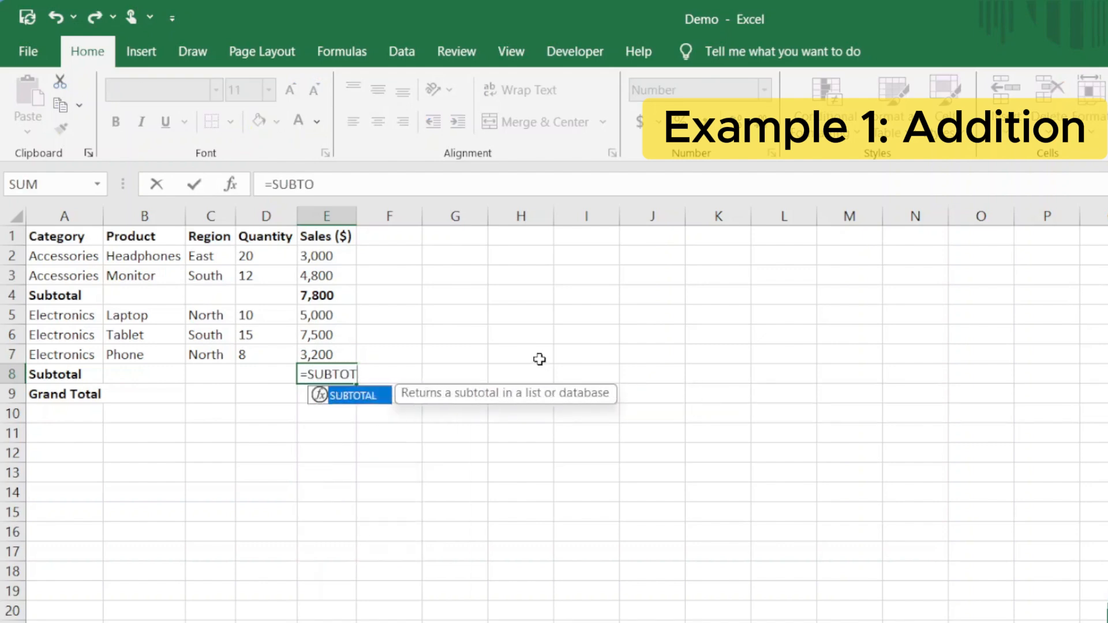
key("Tab")
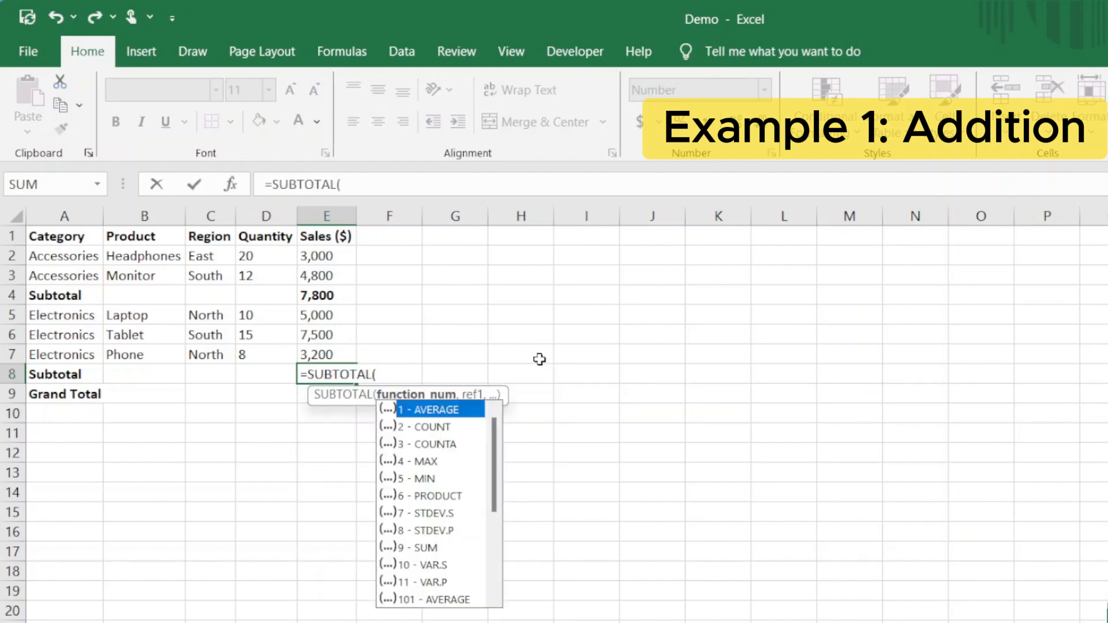
type("9,")
left_click_drag(309, 314, 306, 353)
type(")")
key("Return")
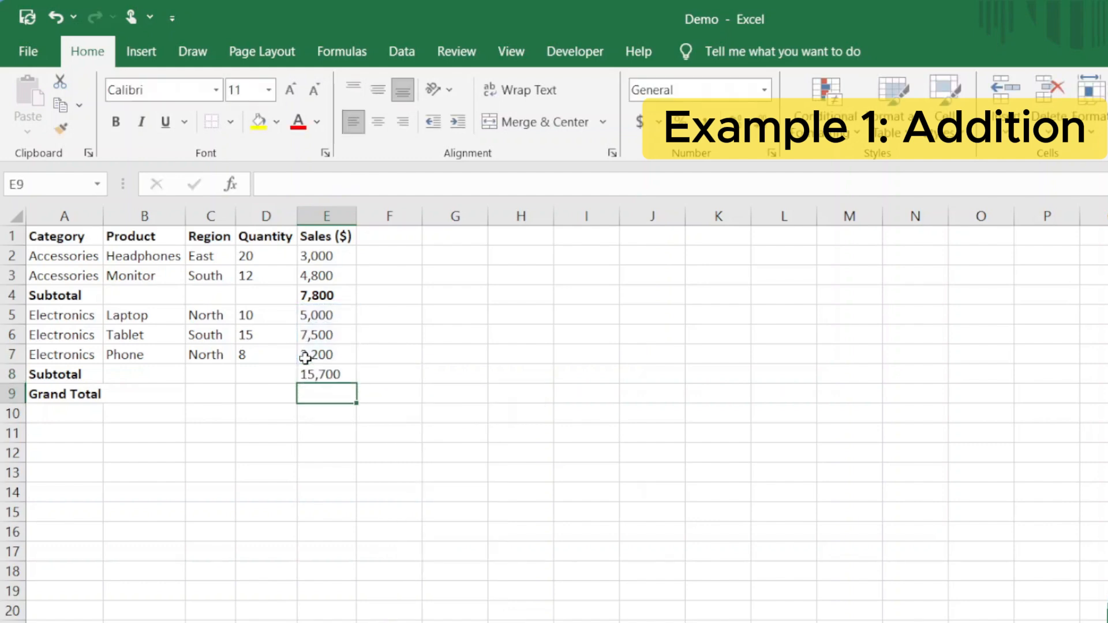
left_click_drag(338, 319, 335, 355)
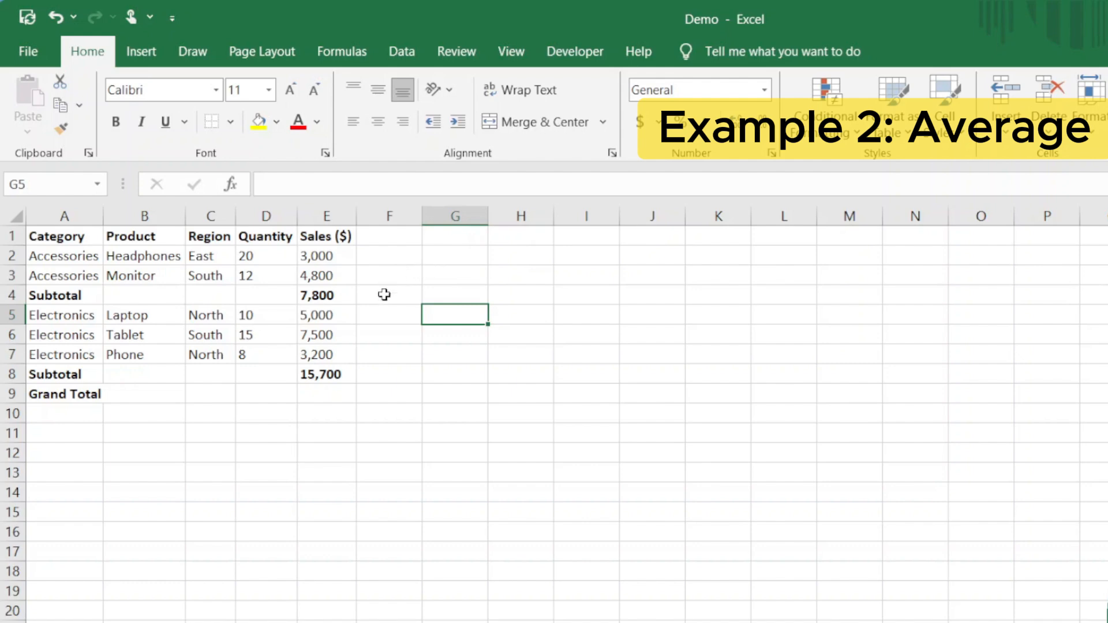
Enter =SUBTOTAL(1,E2:E3) in F4 to average the Accessories sales
left_click(382, 297)
type("=SU")
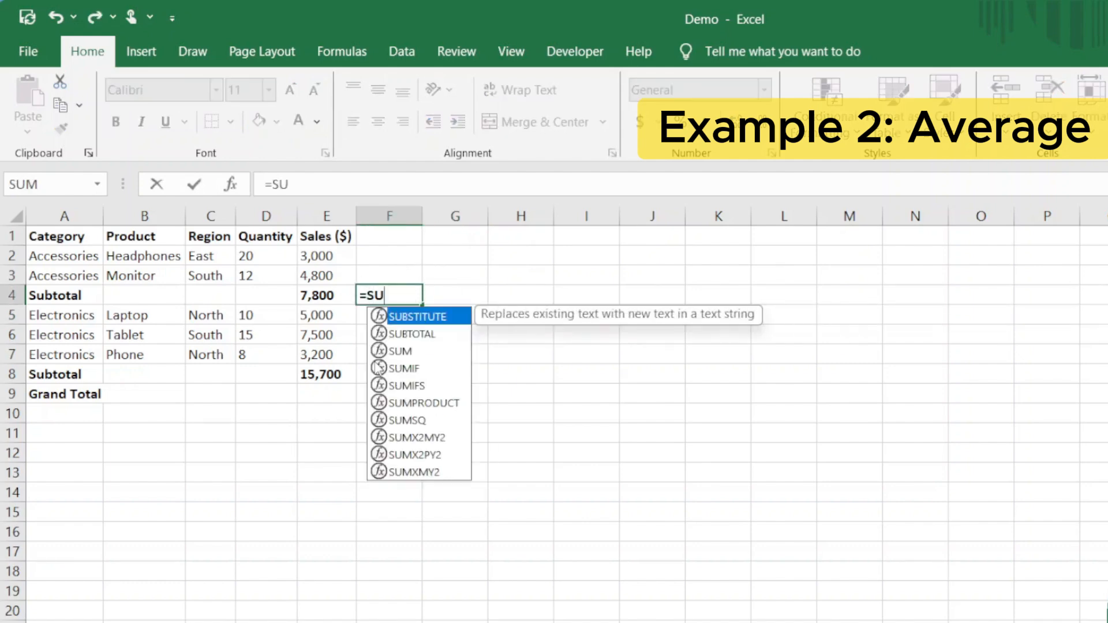
type("BTOTAL(")
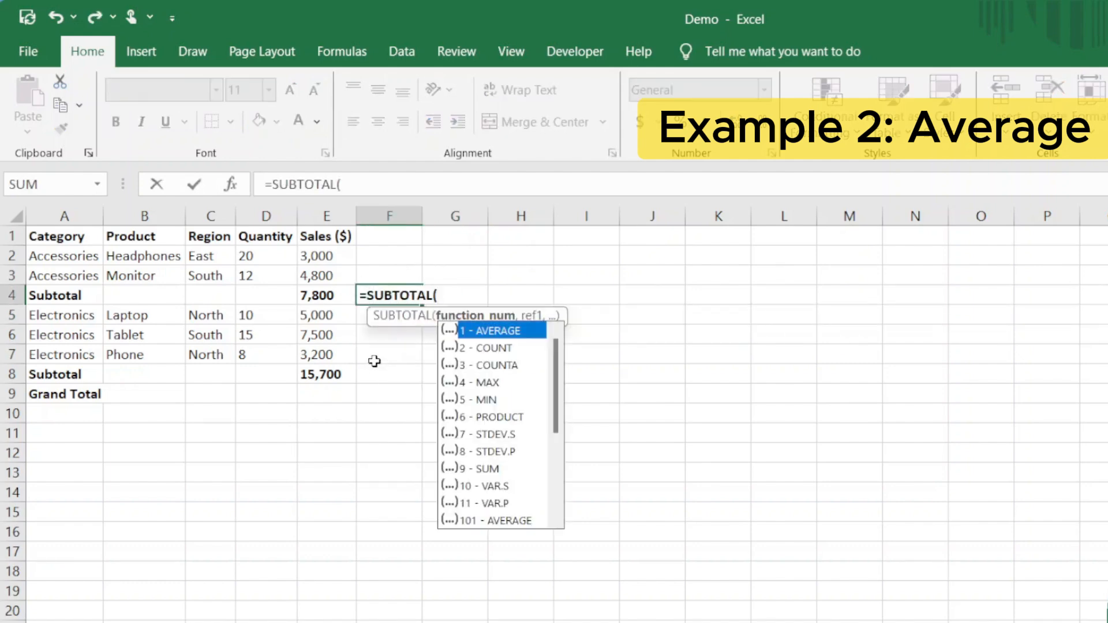
type("1,")
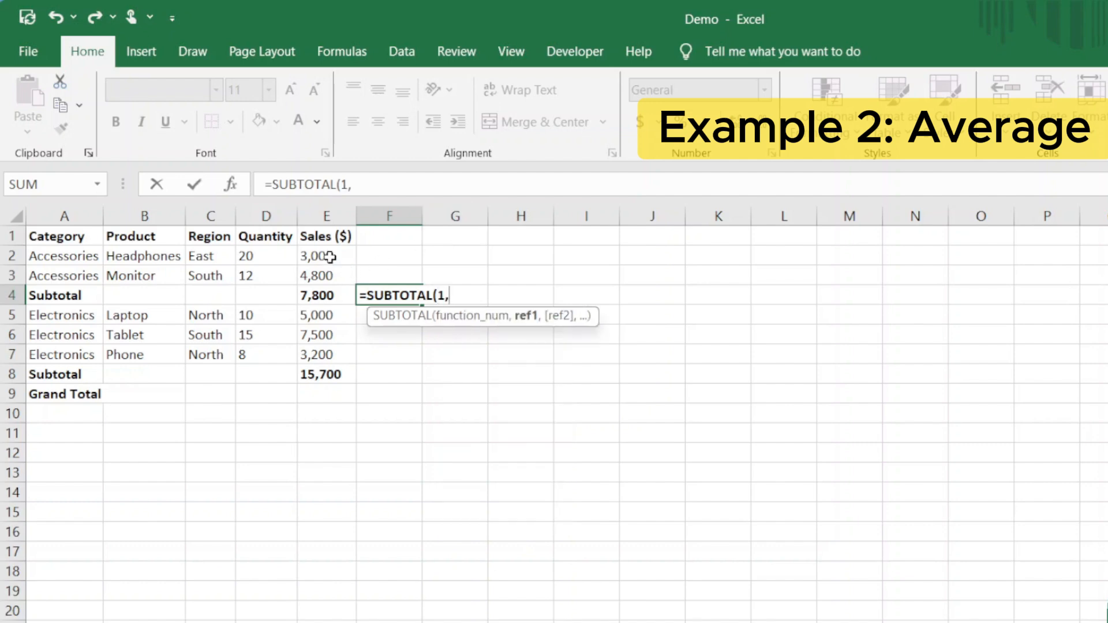
left_click_drag(326, 256, 331, 268)
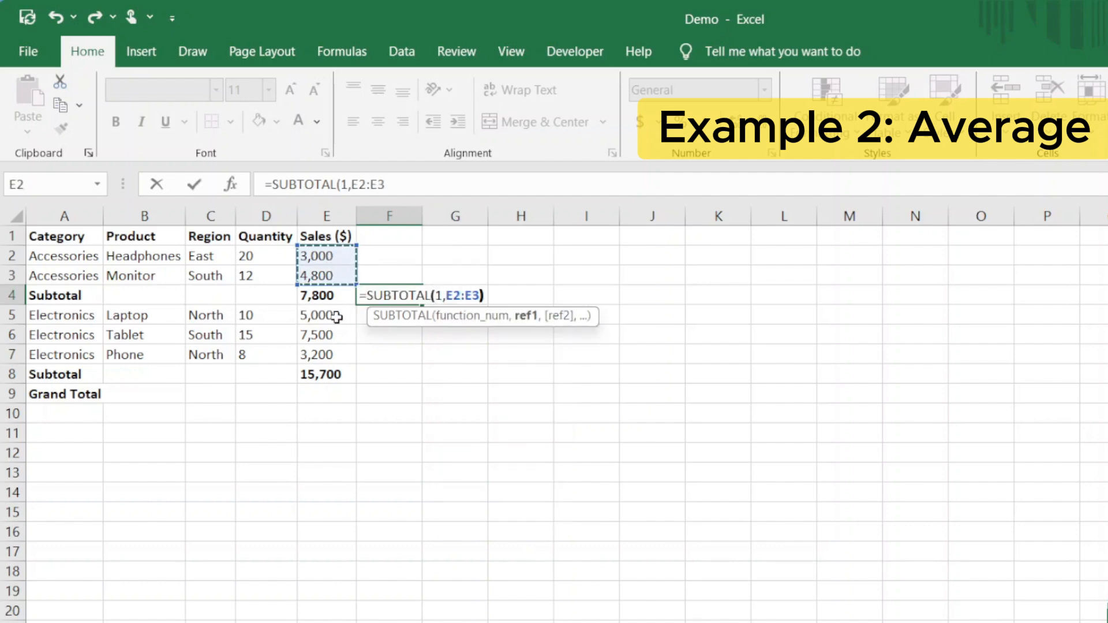
type(")")
key("Return")
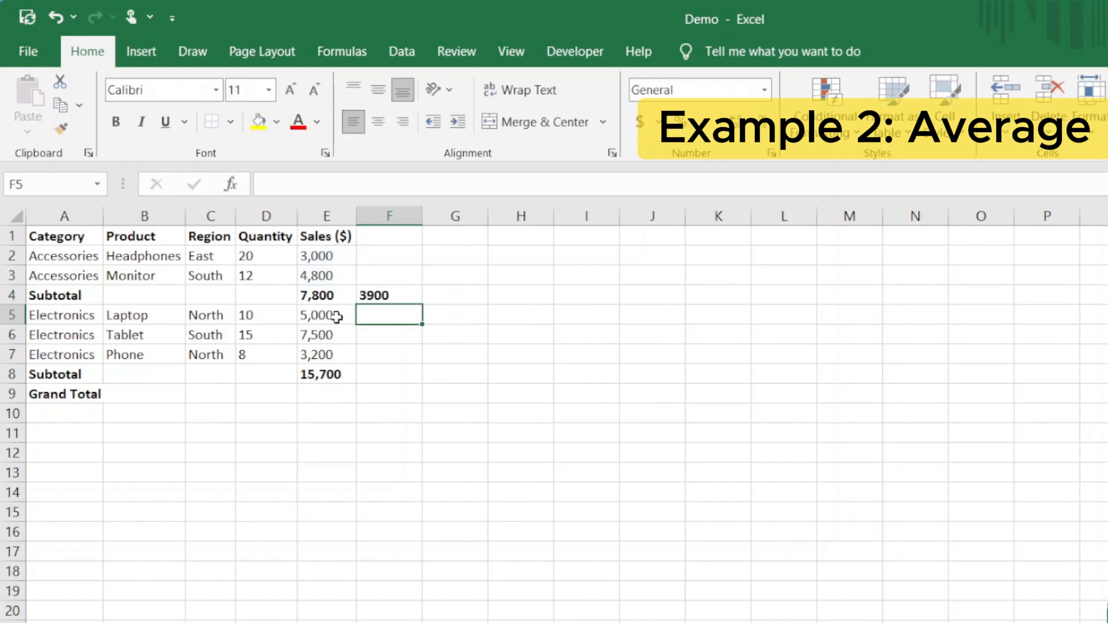
left_click(397, 293)
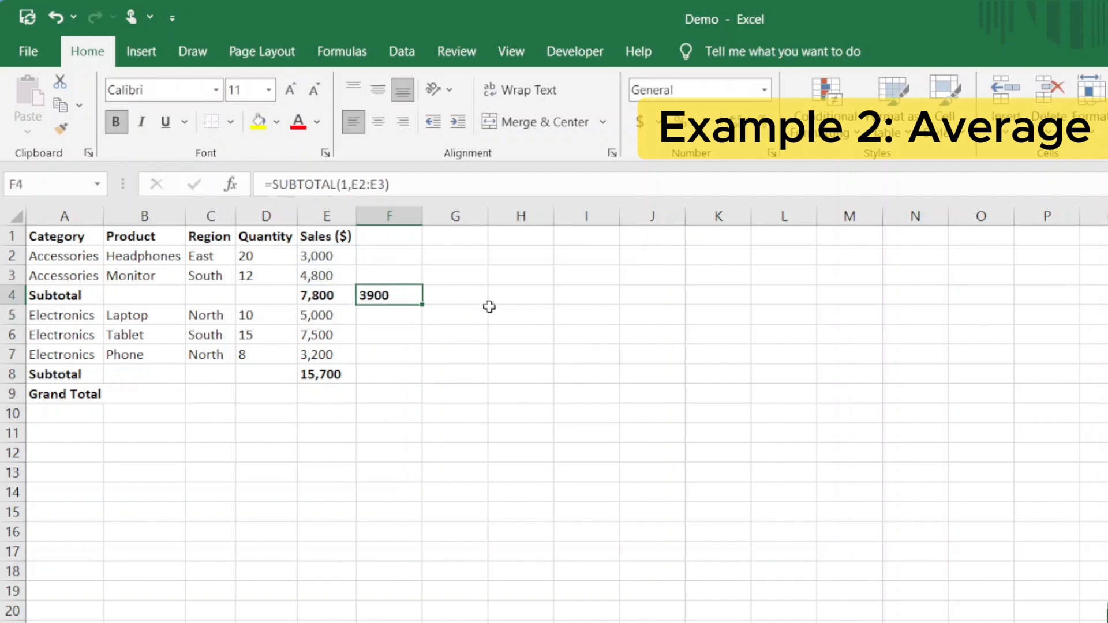
Enter =subtotal(3,E5:E7) in F8 to count the Electronics sales entries with COUNTA
left_click(381, 371)
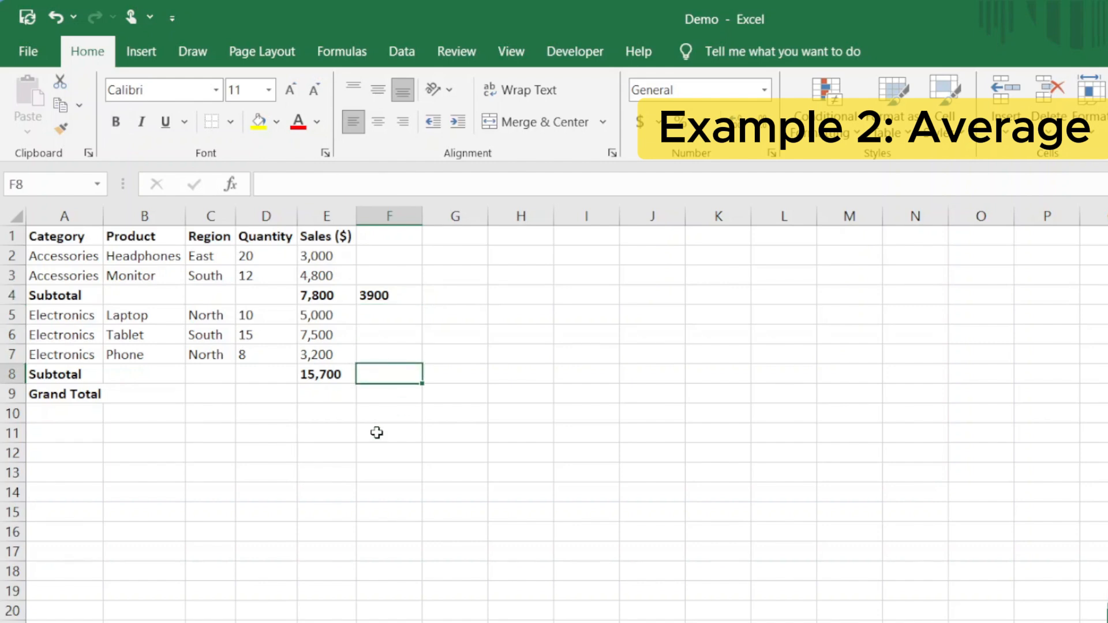
type("=subt")
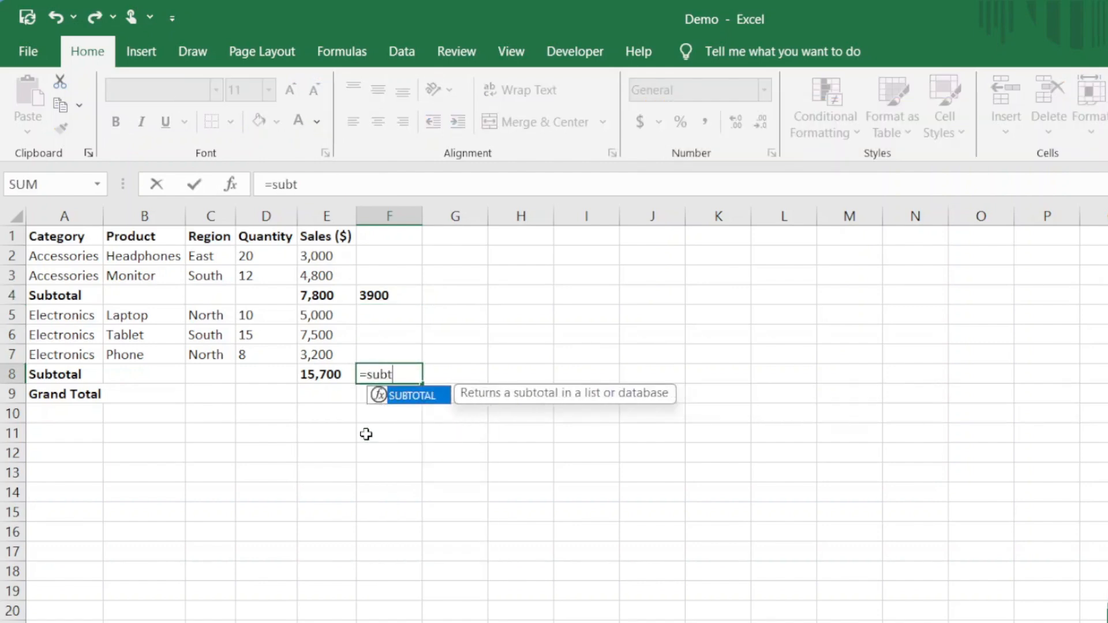
type("otal(")
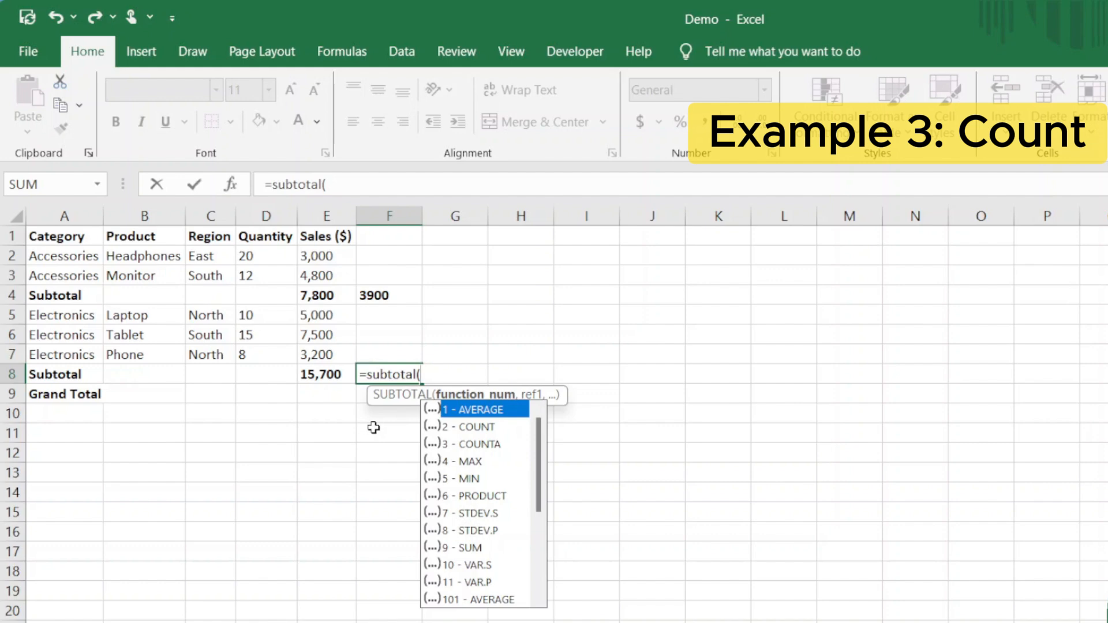
left_click(490, 445)
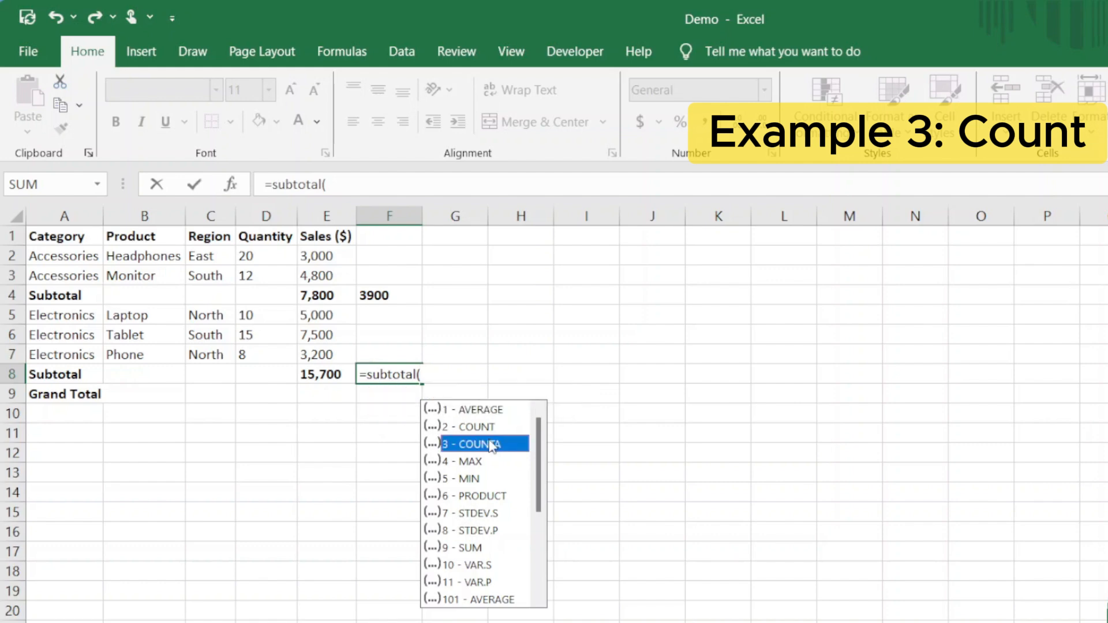
type("3")
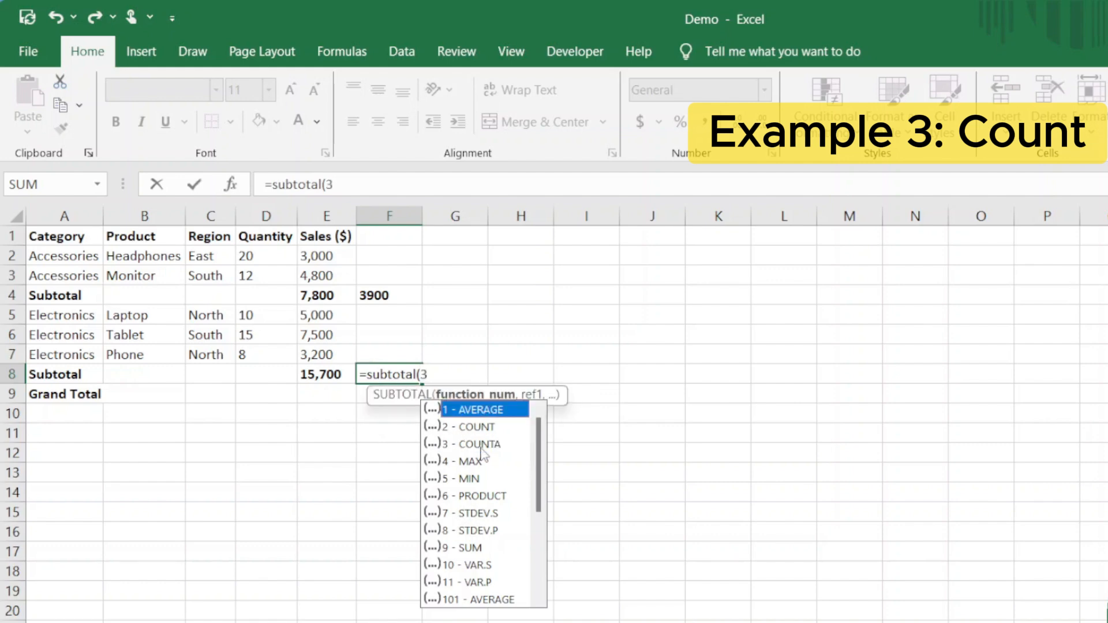
type(",")
left_click_drag(322, 314, 322, 354)
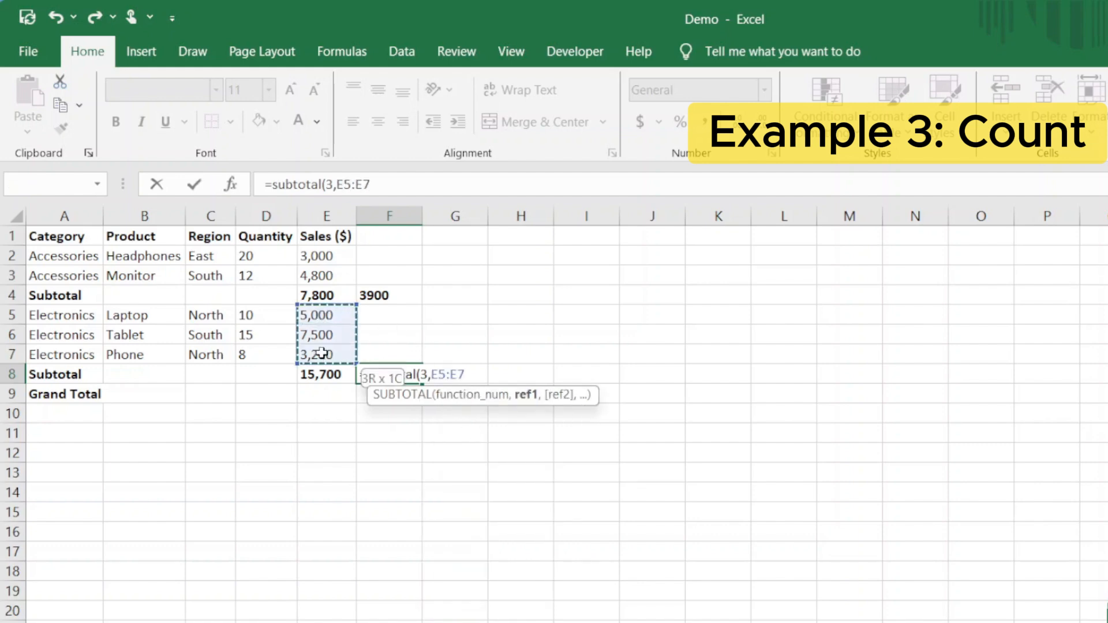
type(")")
key("Return")
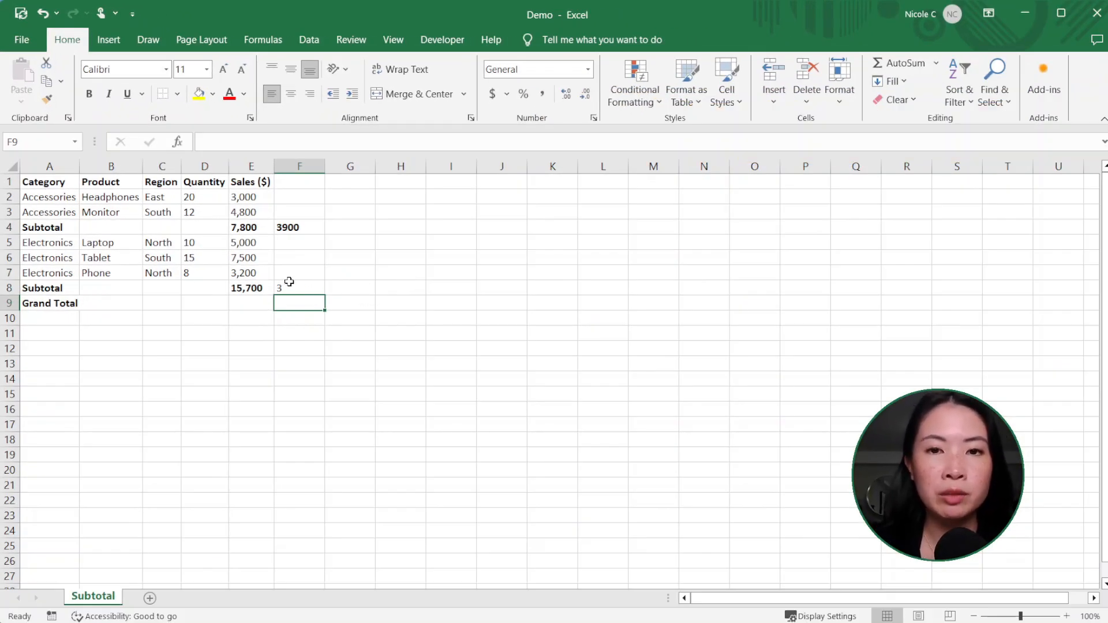
Enter =SUM(E4,E8) in D9 to build the grand total from the two category subtotals
left_click(258, 302)
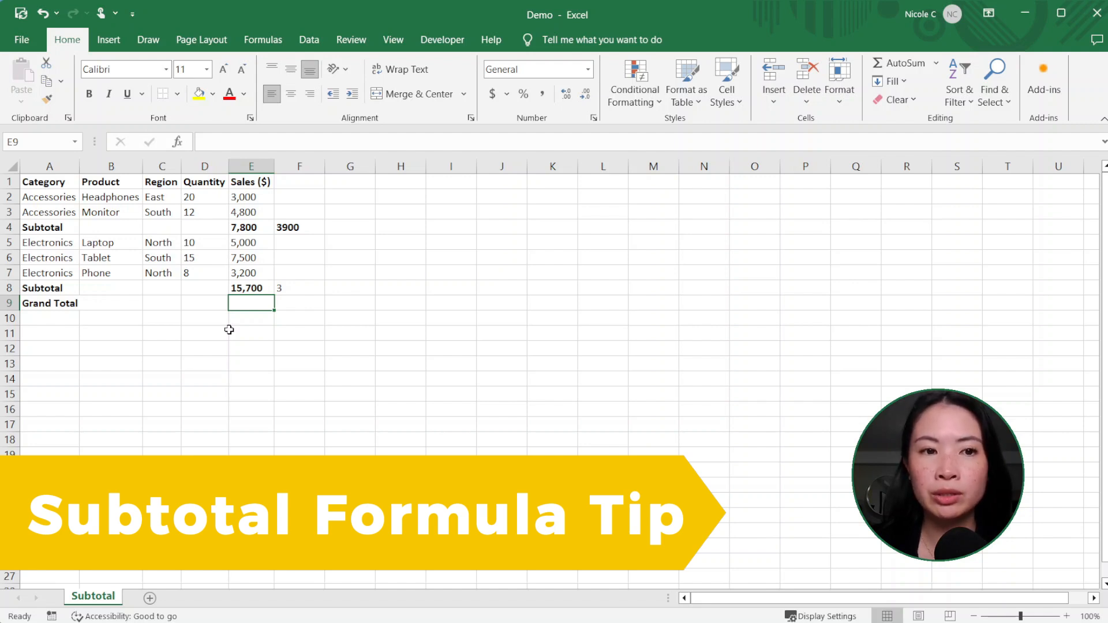
left_click(214, 303)
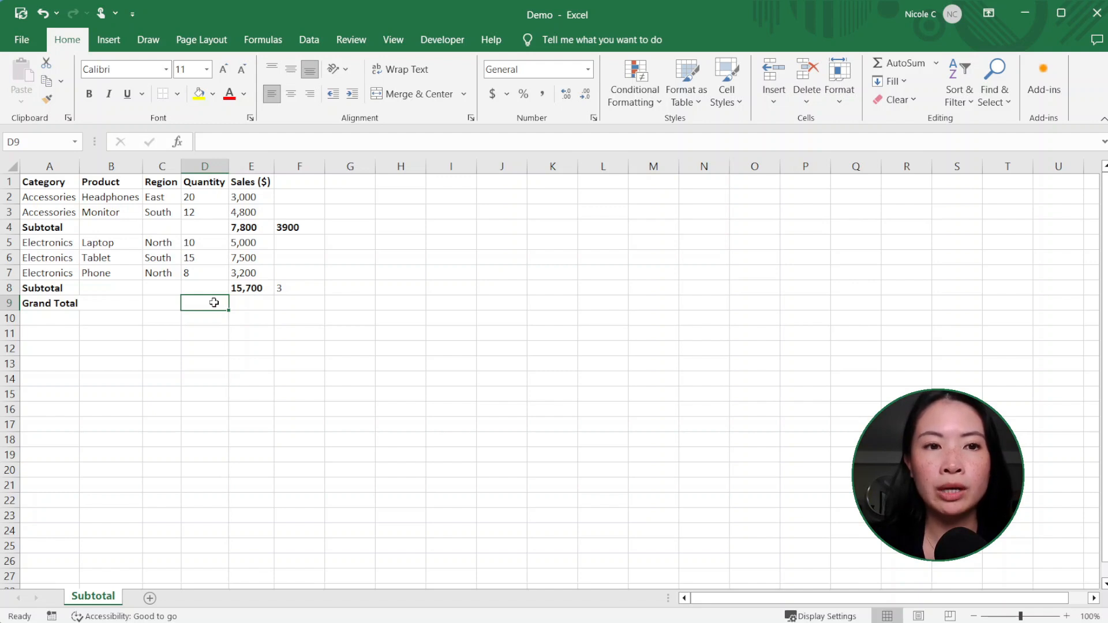
type("=SUM(")
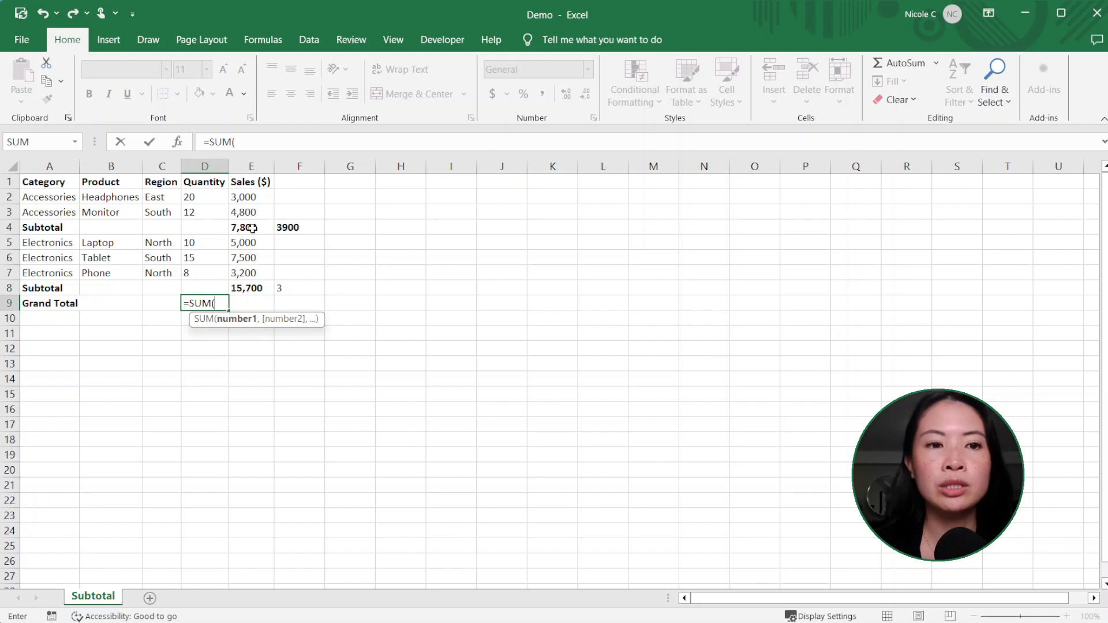
left_click(252, 228)
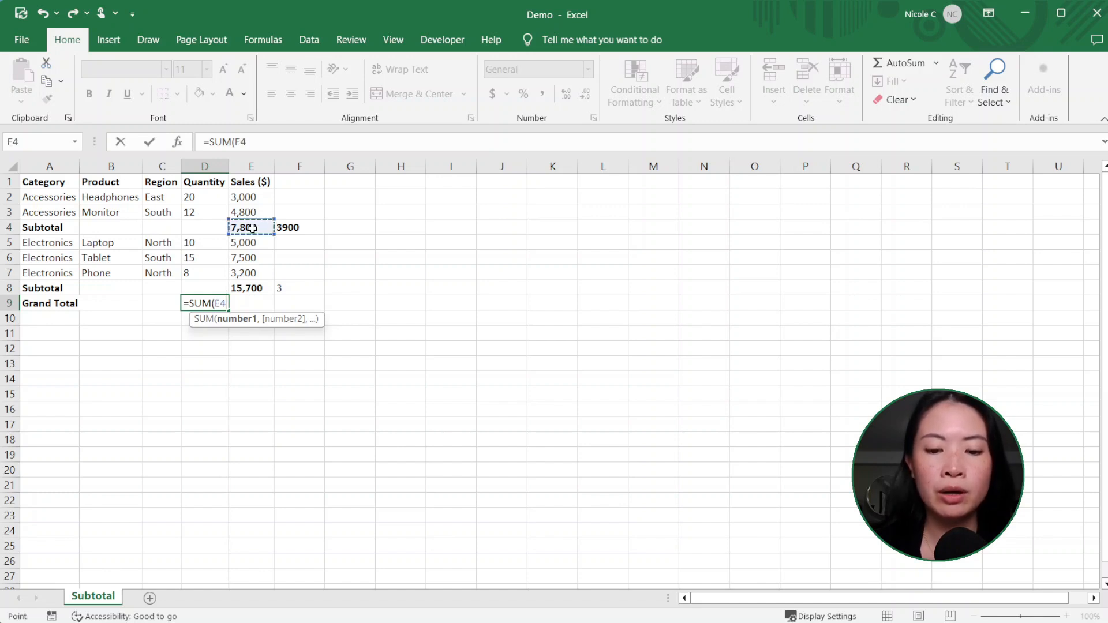
type(",")
left_click(258, 288)
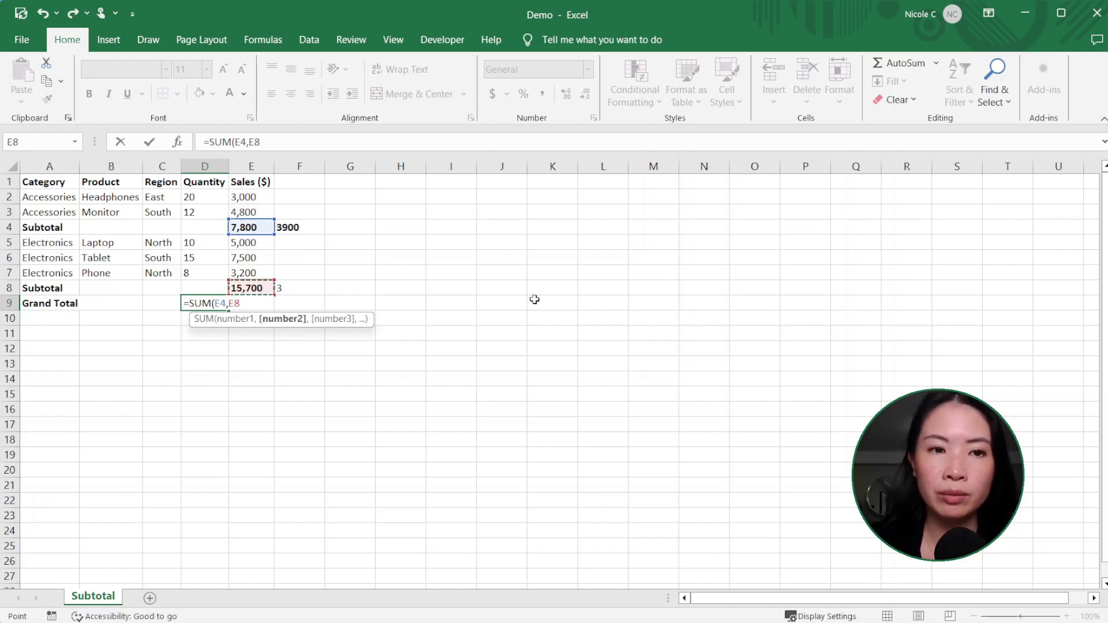
type(")")
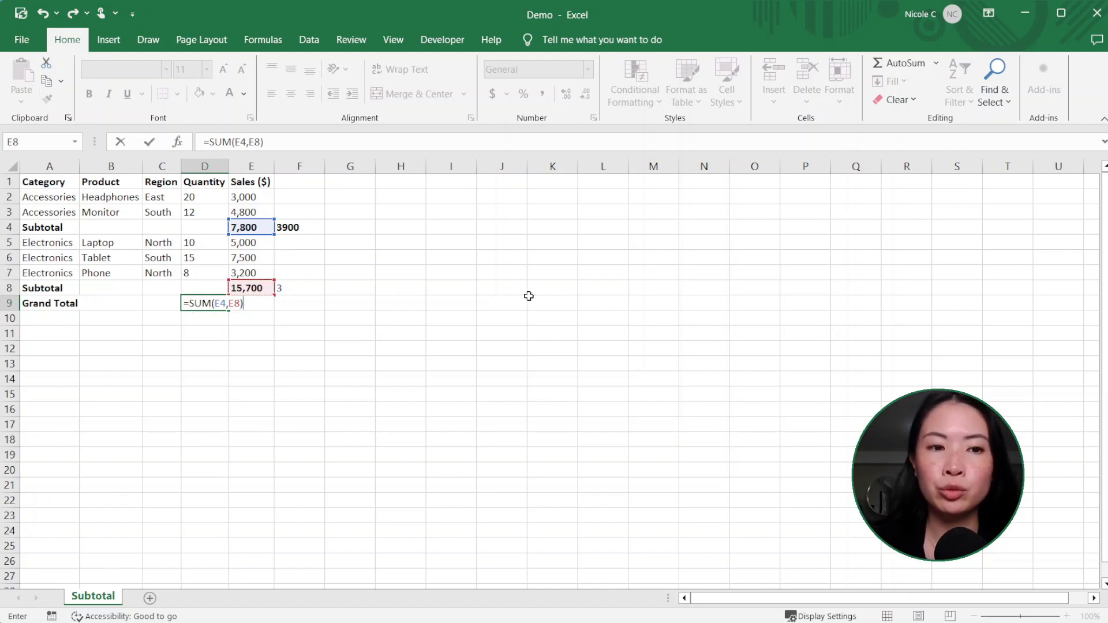
key("Return")
Enter =SUM(E2:E8) in D10 to add up the whole sales column including the subtotal rows
type("=")
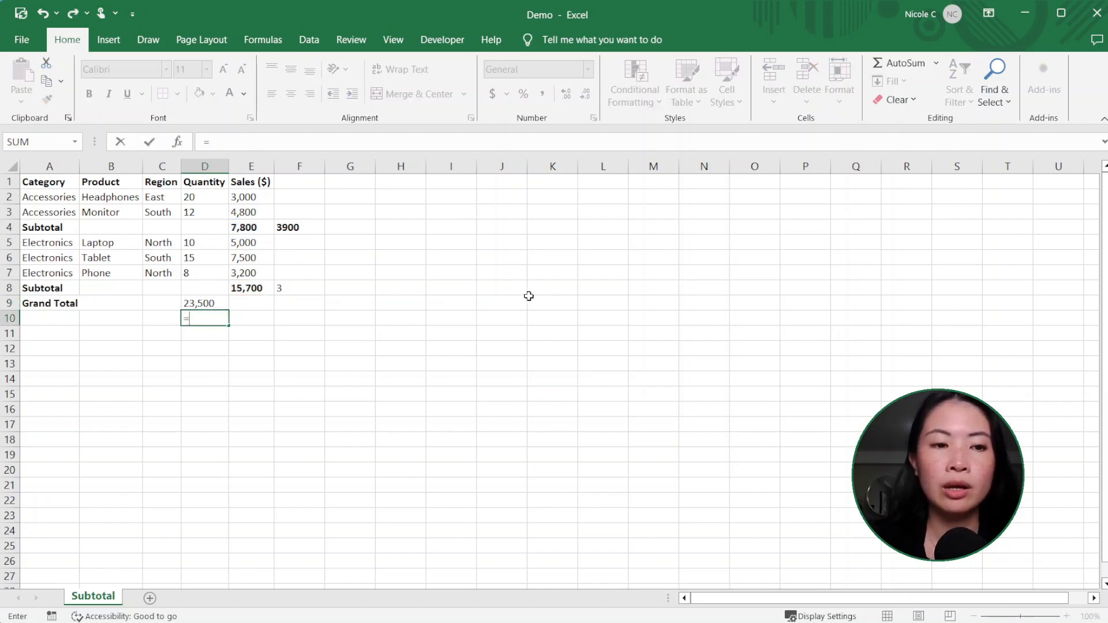
type("SUM(")
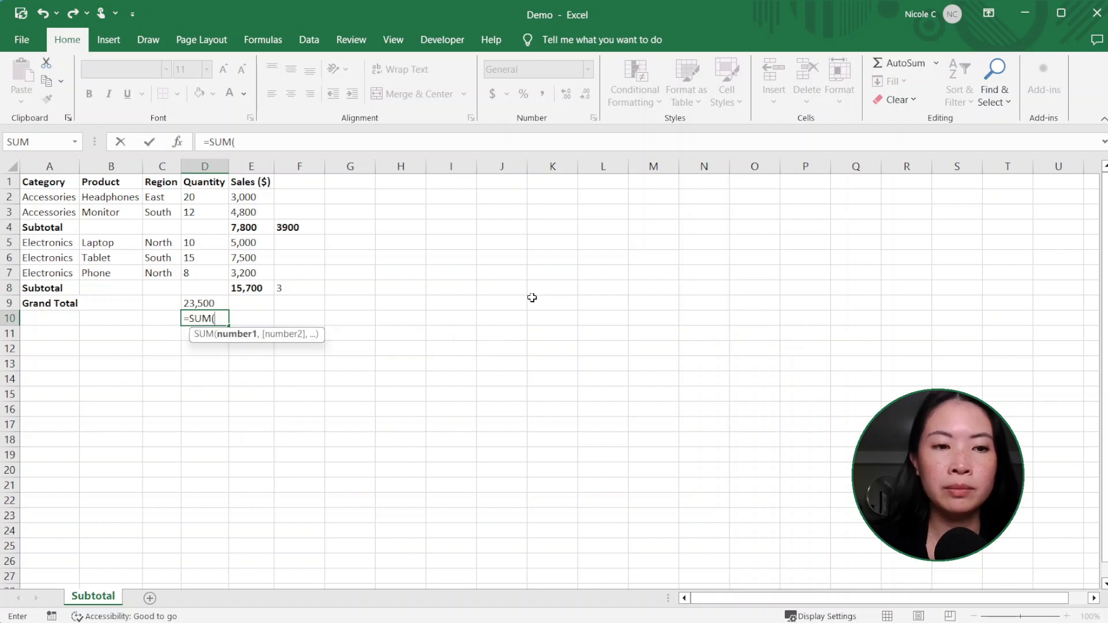
left_click_drag(249, 196, 254, 289)
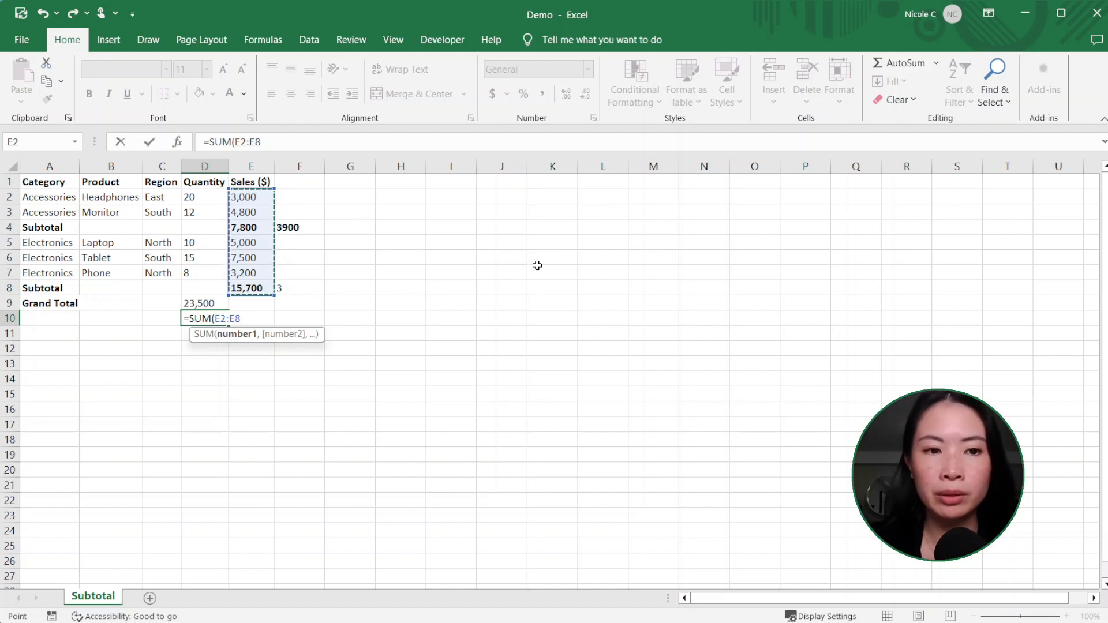
key("Return")
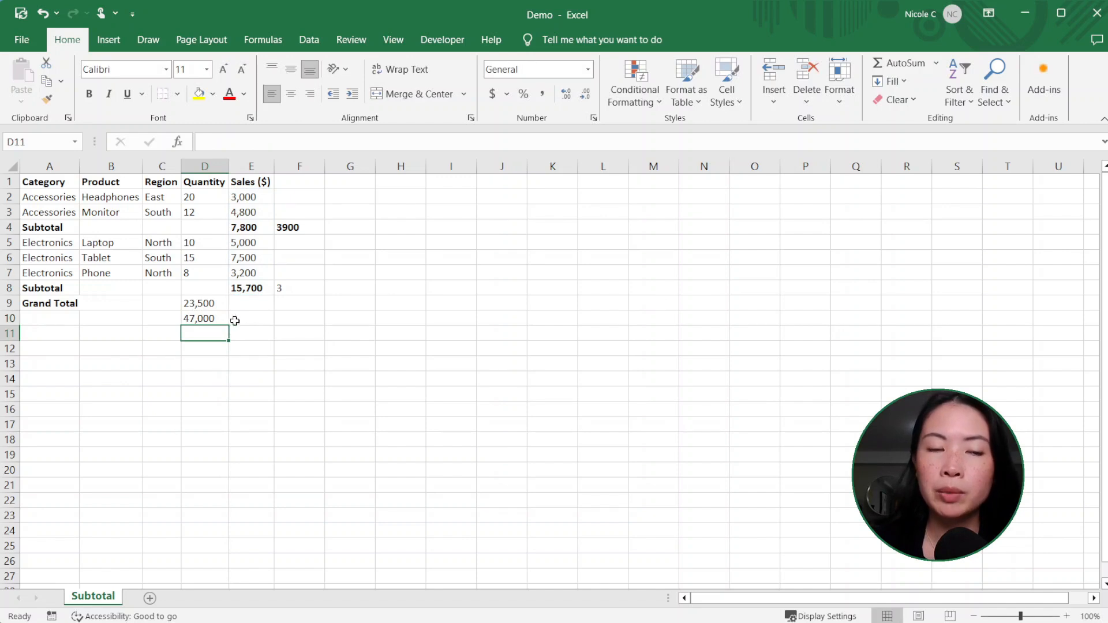
left_click(242, 198)
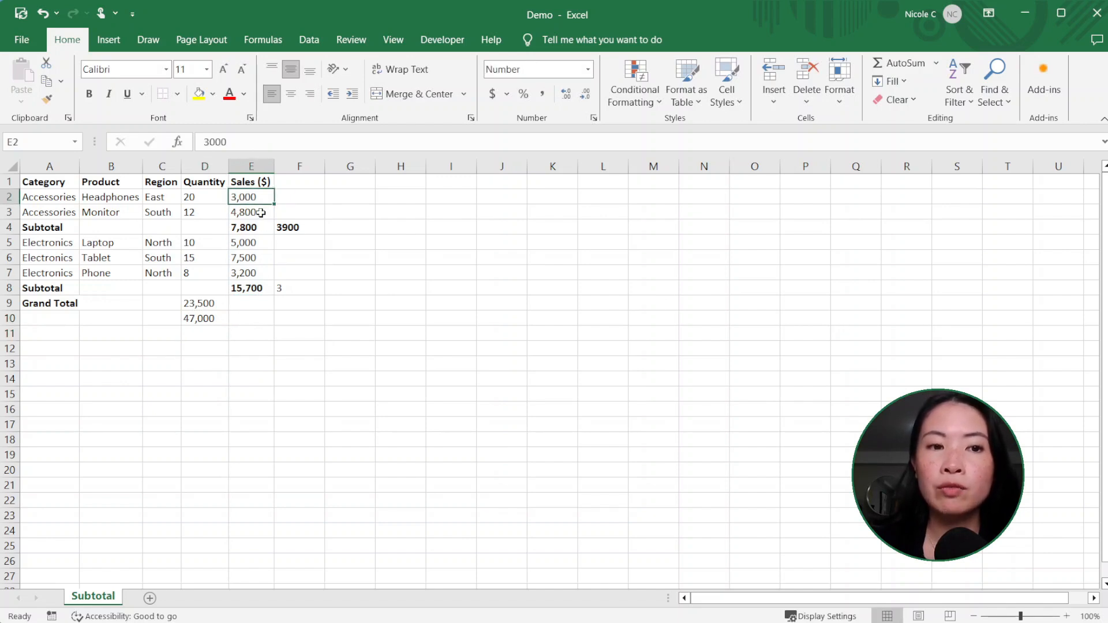
left_click(259, 213)
left_click(264, 228)
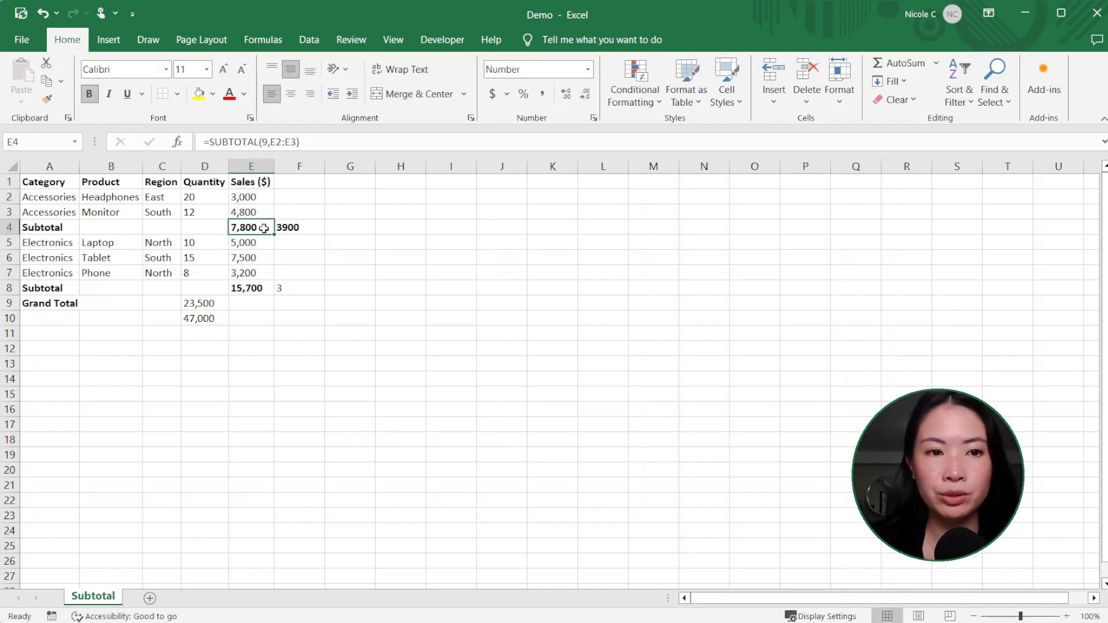
left_click(225, 303)
Enter =SUBTOTAL(9,E2:E8) in E9 to compute the grand total over the full sales range
left_click(259, 304)
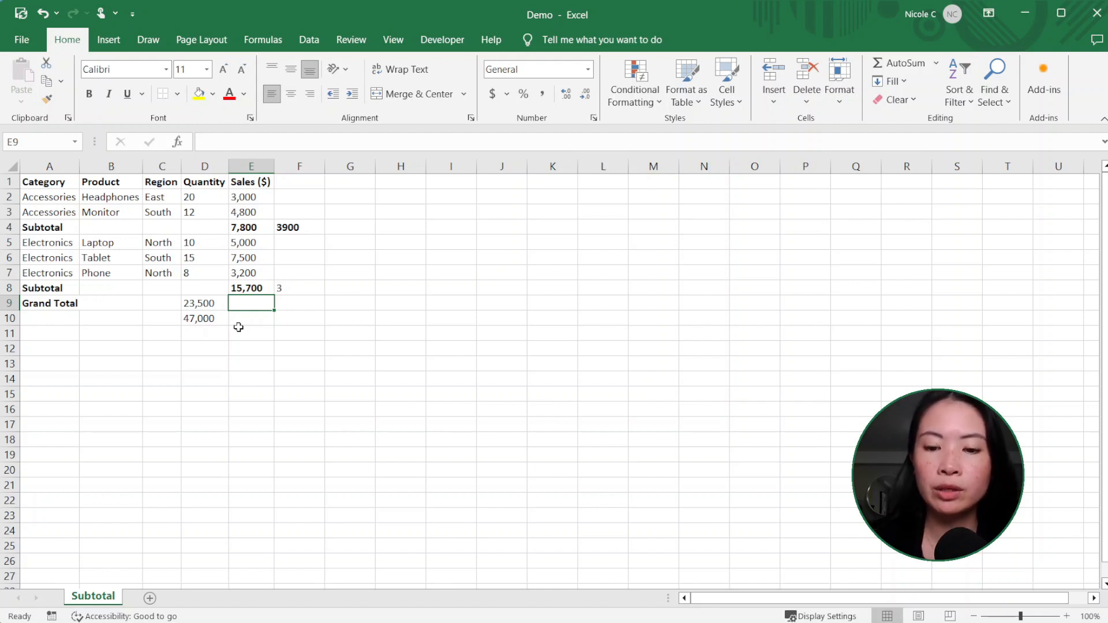
type("=SUB")
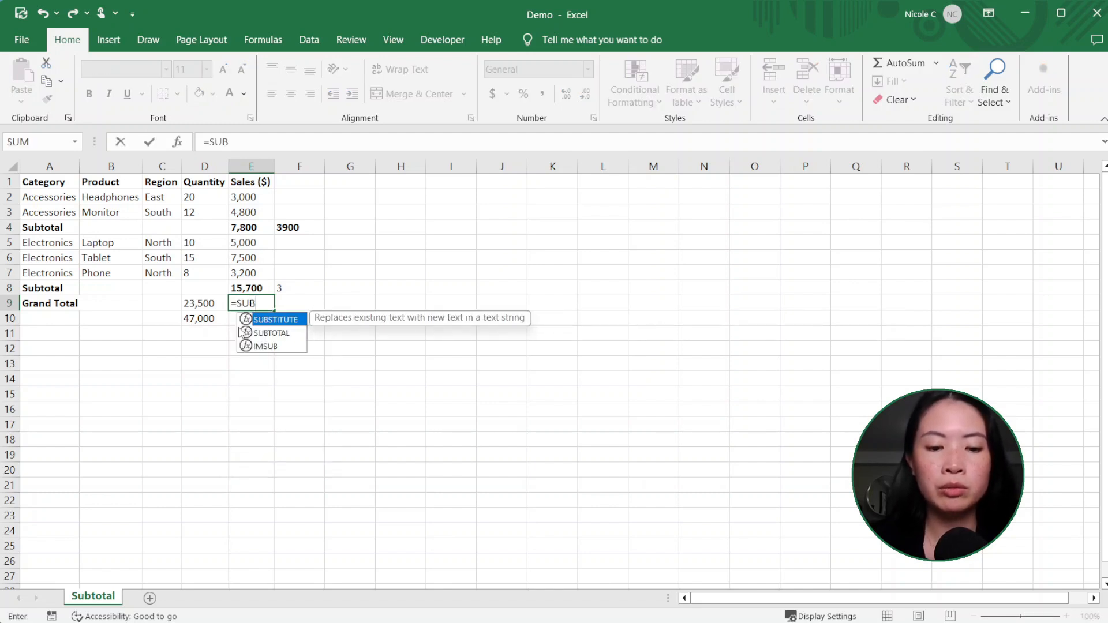
double_click(253, 332)
type("9")
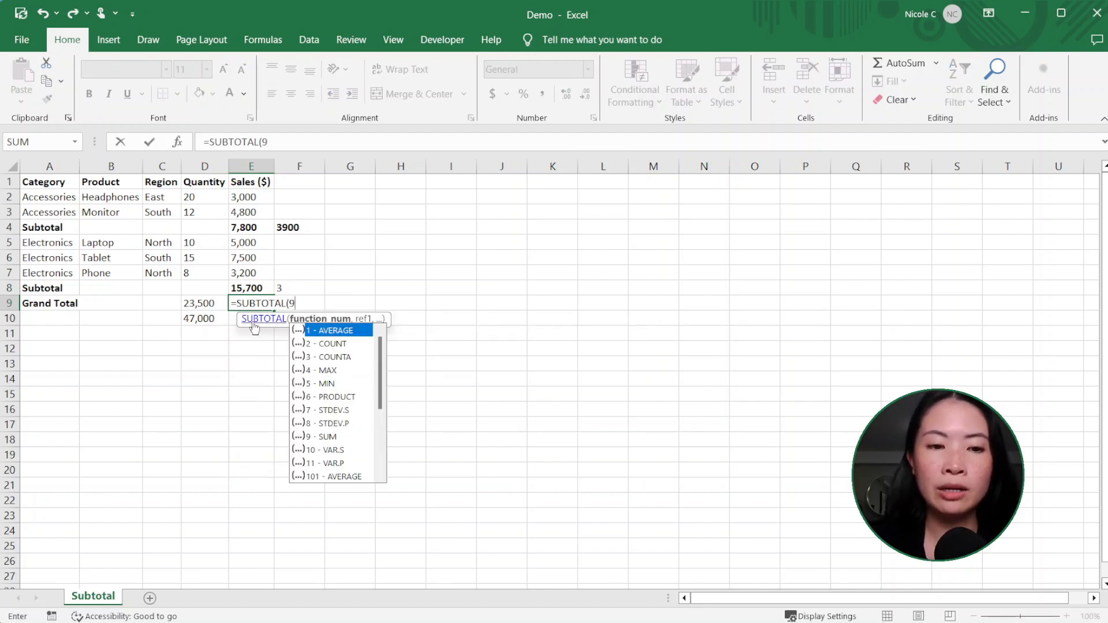
type(",")
left_click_drag(248, 197, 254, 288)
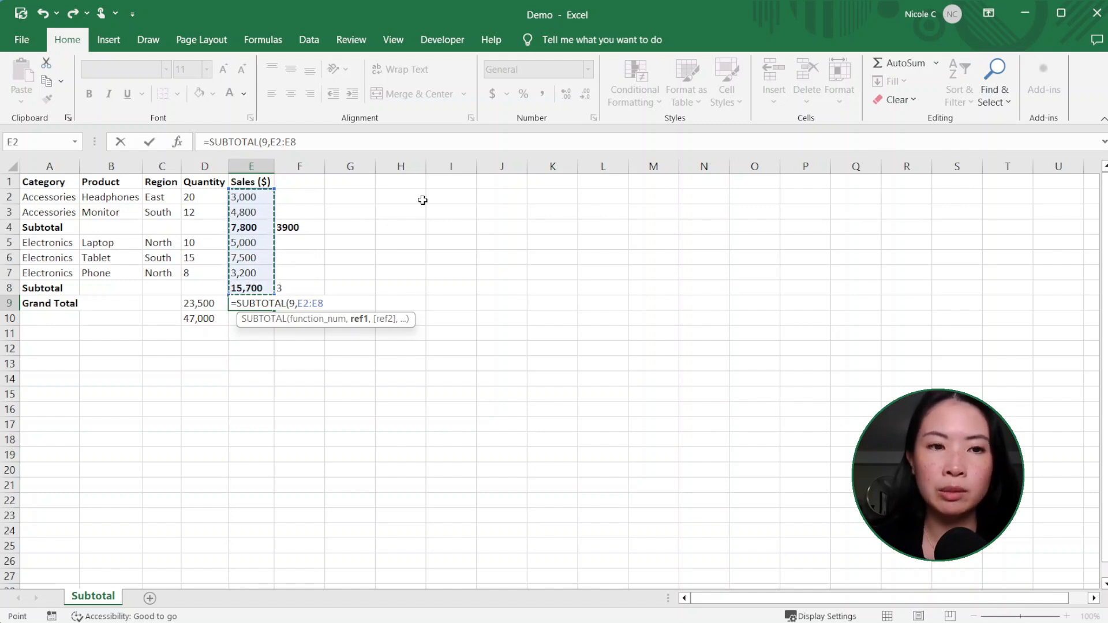
type(")")
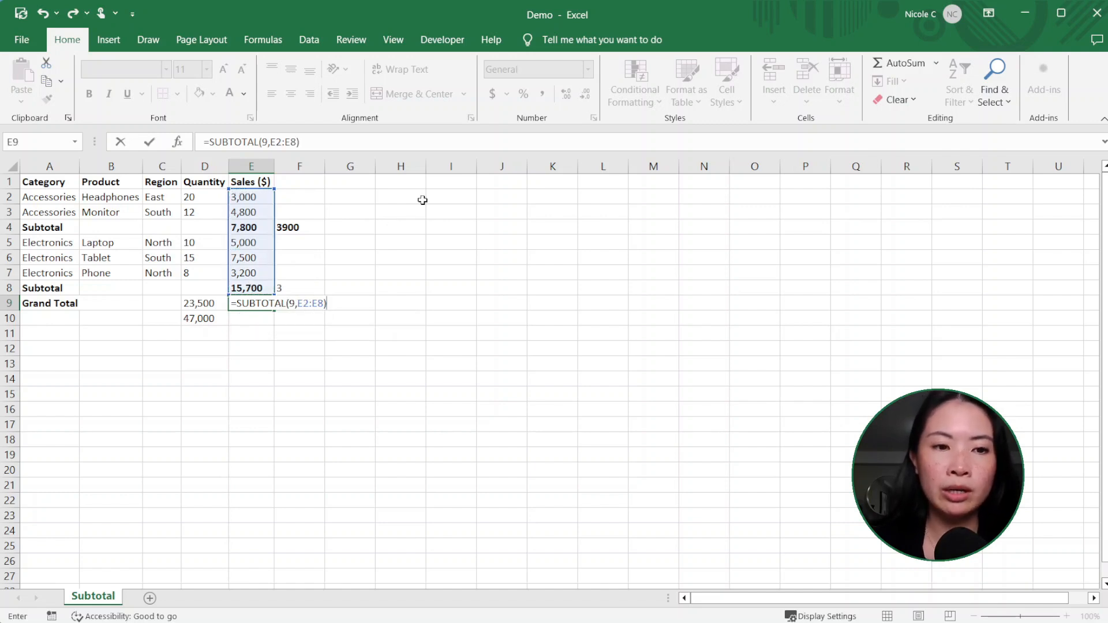
key("Return")
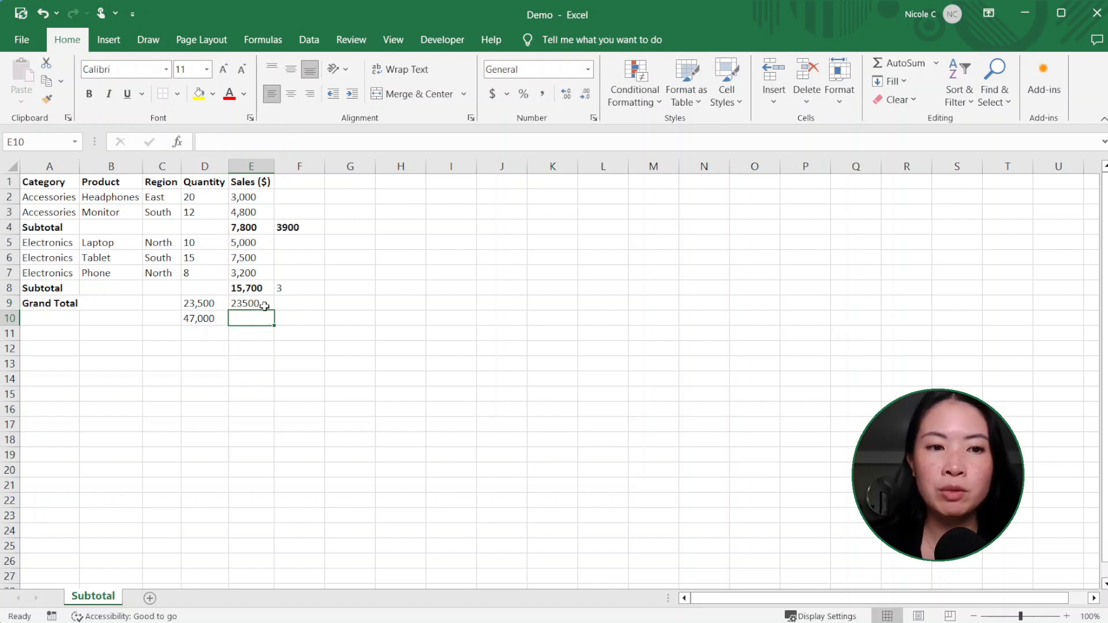
left_click(203, 304)
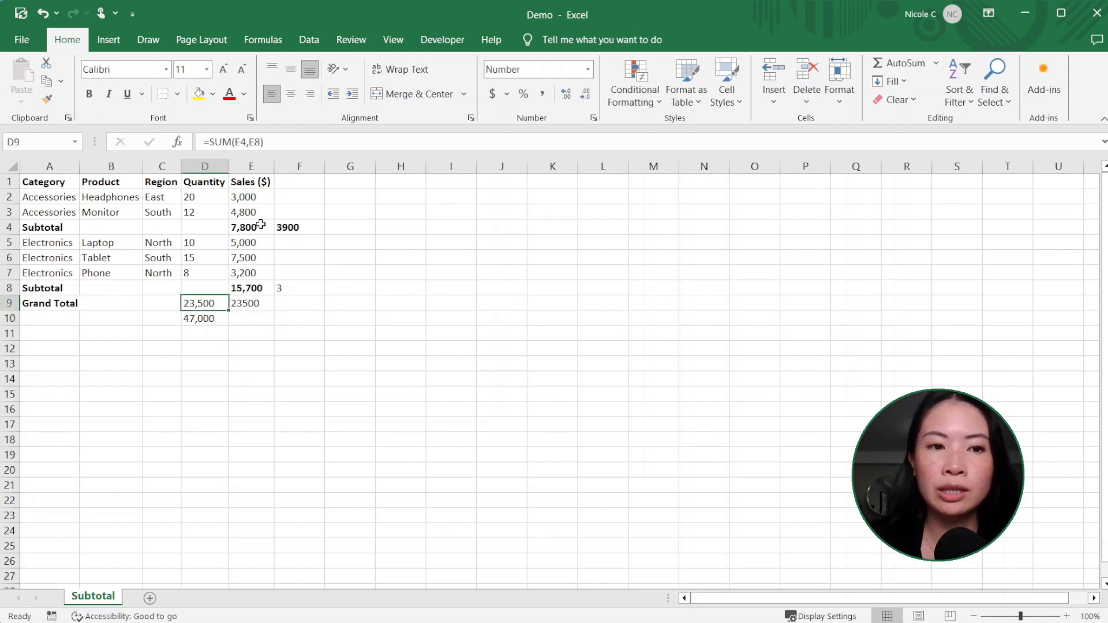
left_click(262, 227)
left_click(270, 286)
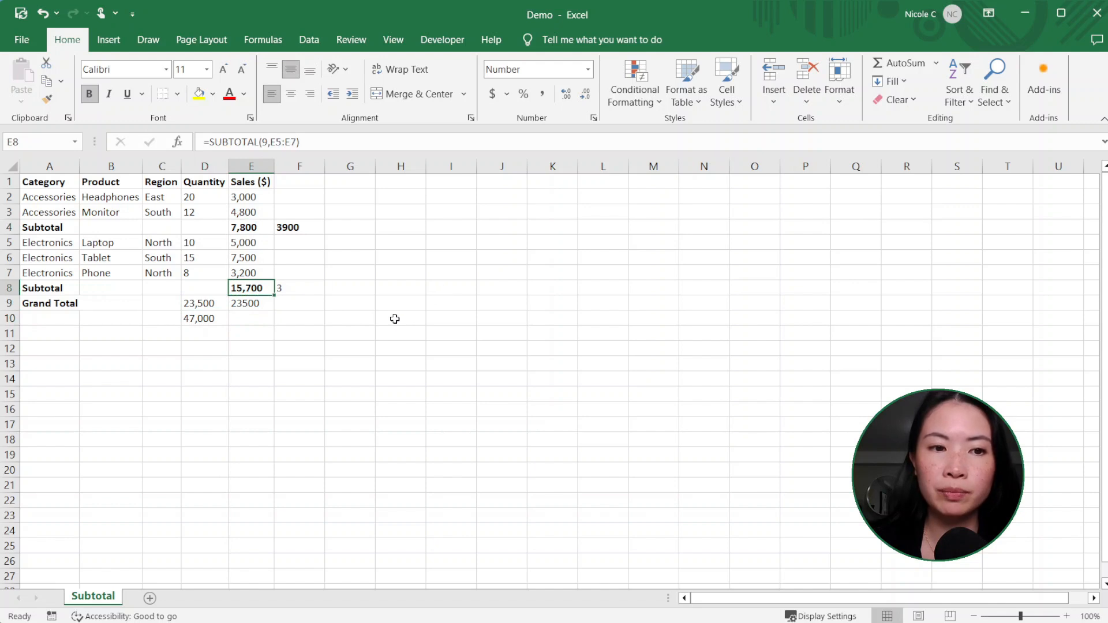
left_click(288, 335)
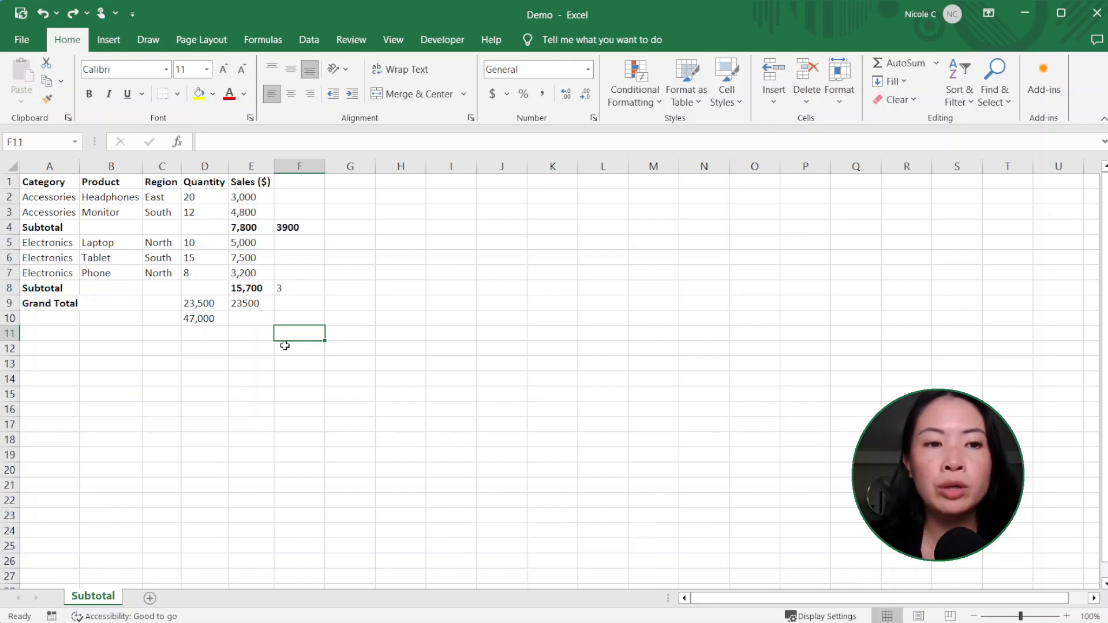
Try replacing SUBTOTAL with SUM in the Accessories subtotal formula in E4, and undo the change
left_click(253, 226)
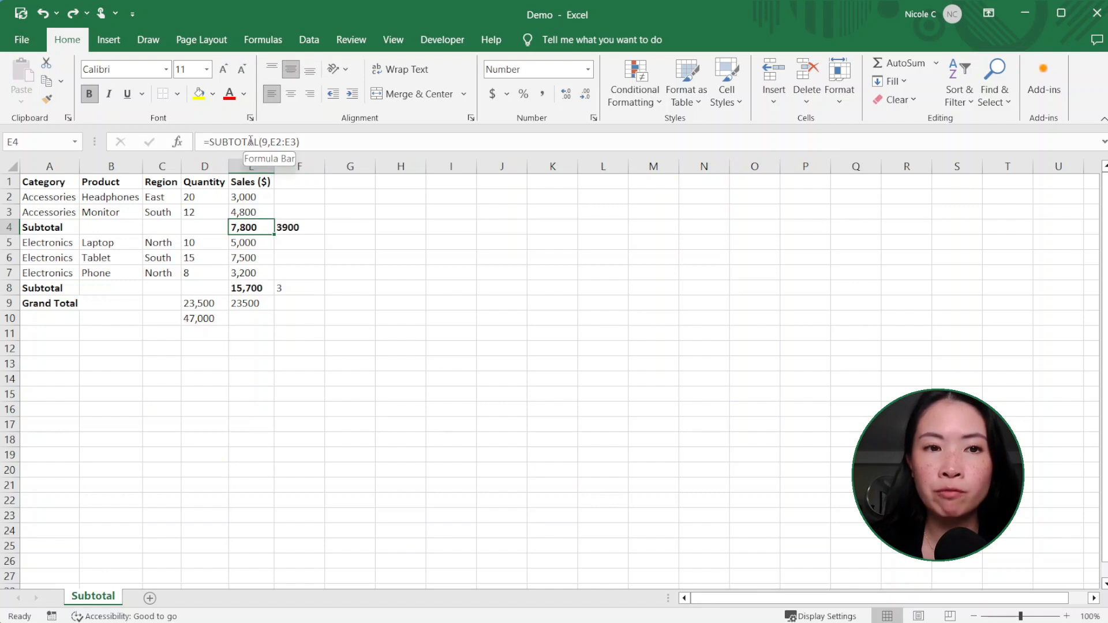
double_click(250, 141)
type("SUM")
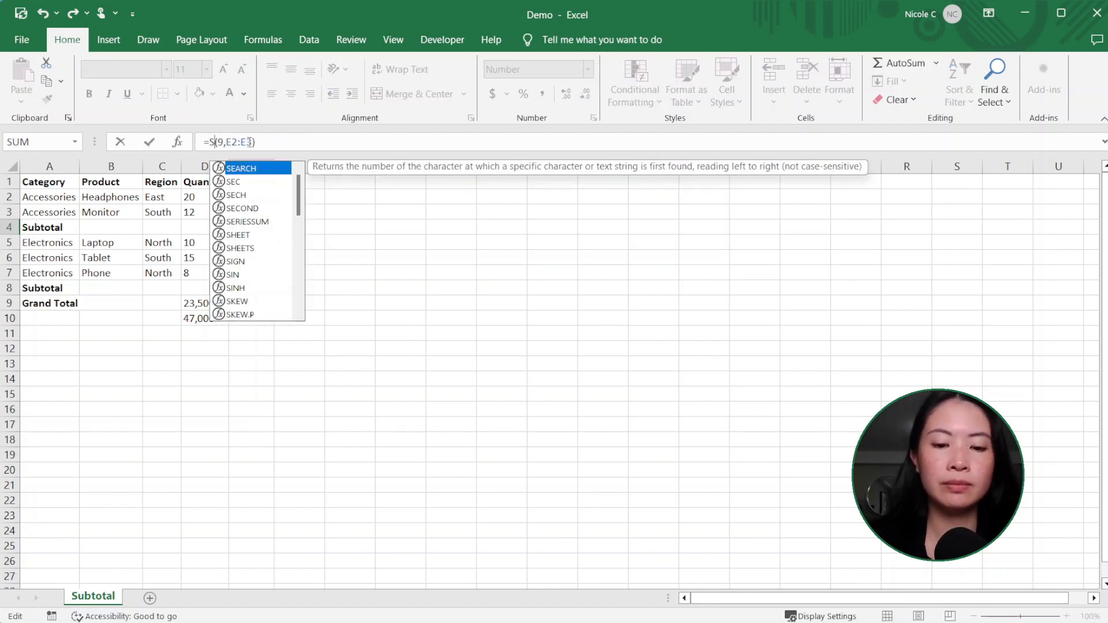
key("Return")
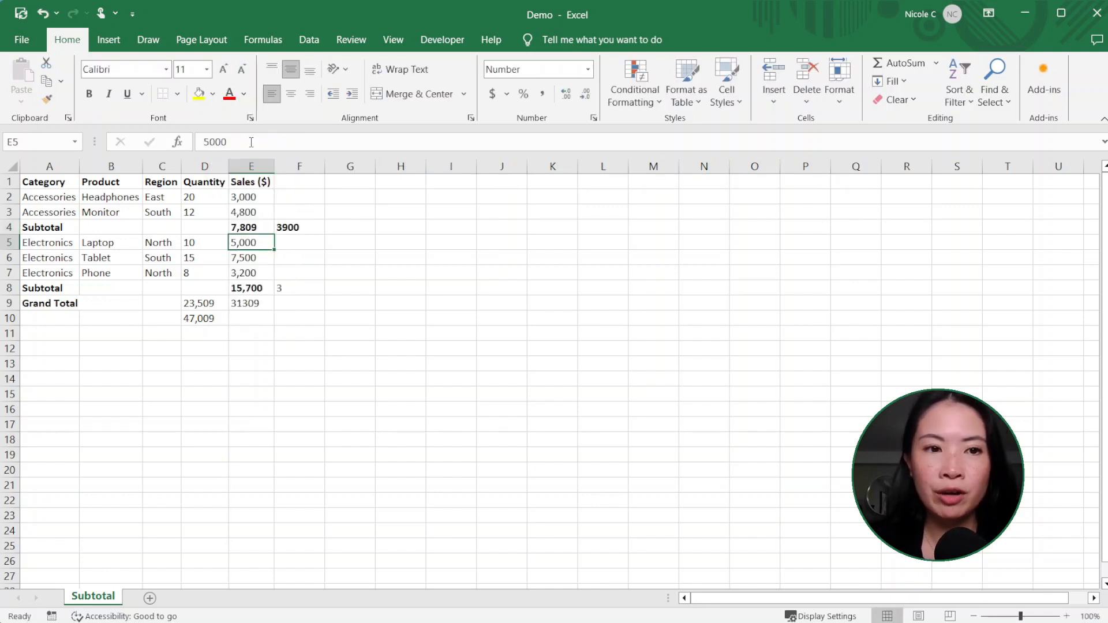
key("ctrl+z")
left_click(264, 226)
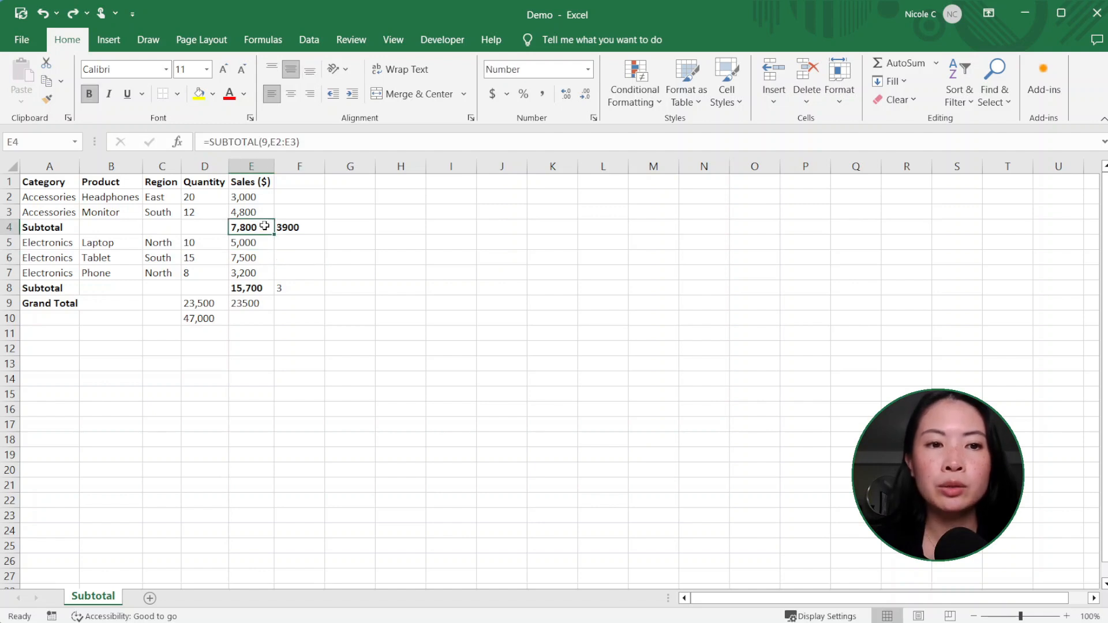
left_click(256, 286)
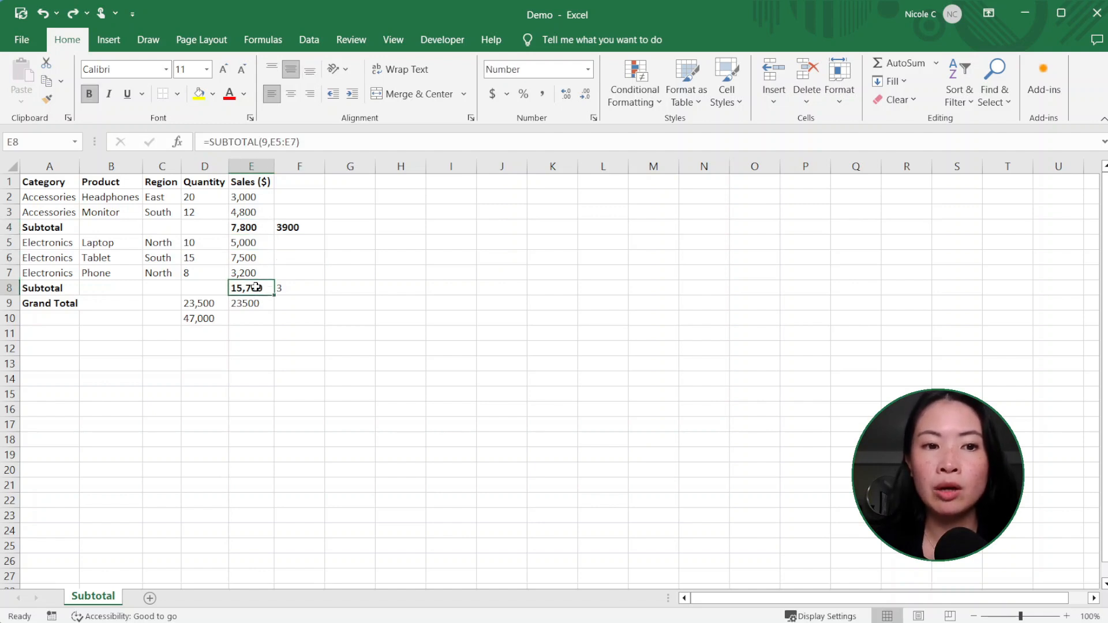
left_click(258, 304)
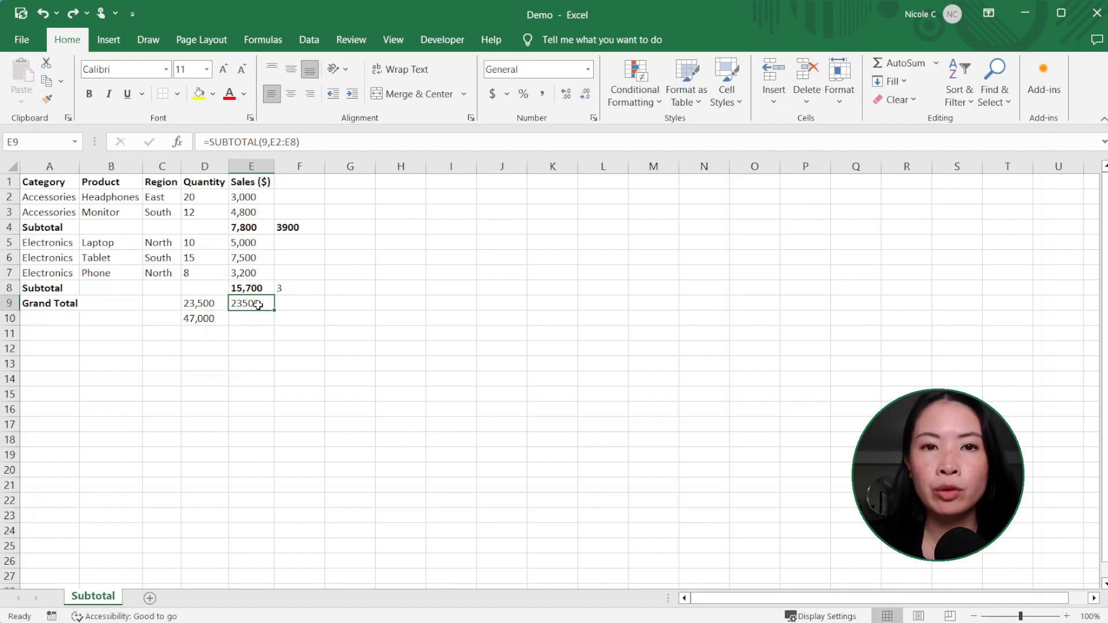